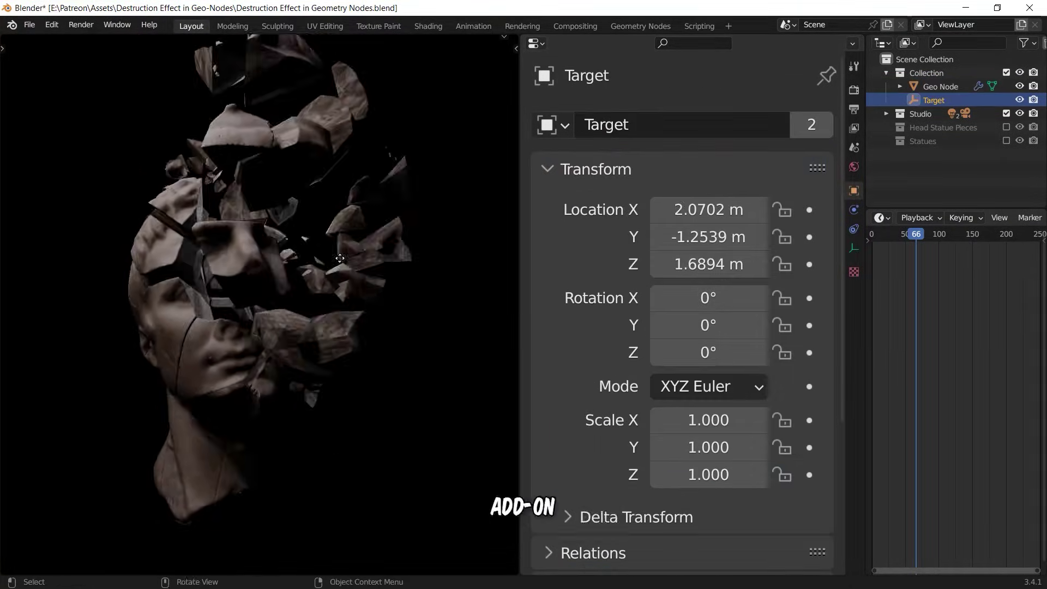
key(g)
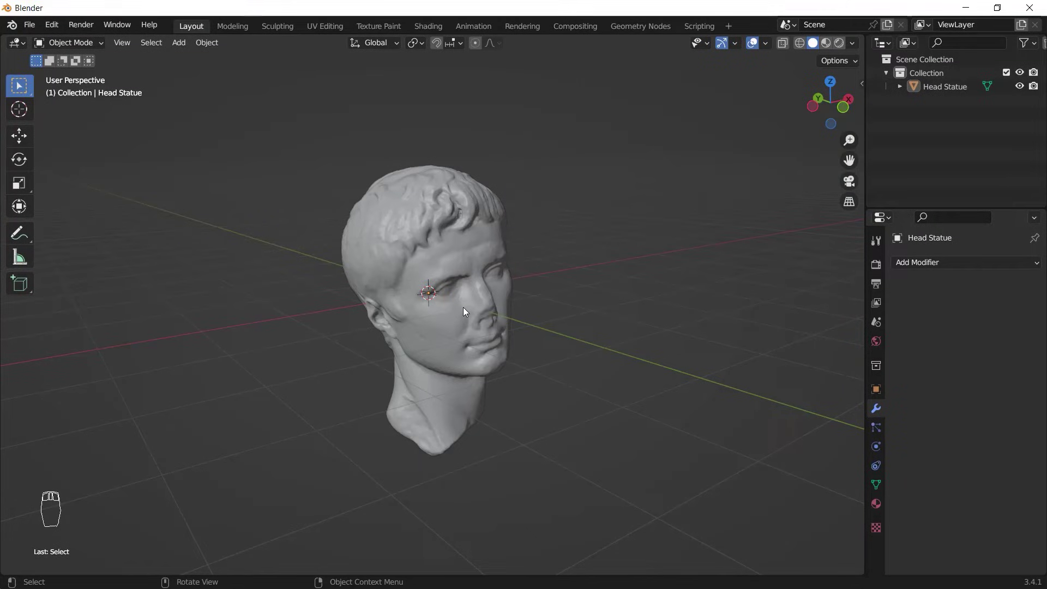
click(462, 308)
mouse_move(434, 321)
middle_down()
mouse_move(567, 306)
mouse_move(563, 286)
mouse_move(475, 306)
mouse_move(469, 317)
mouse_move(522, 329)
middle_up()
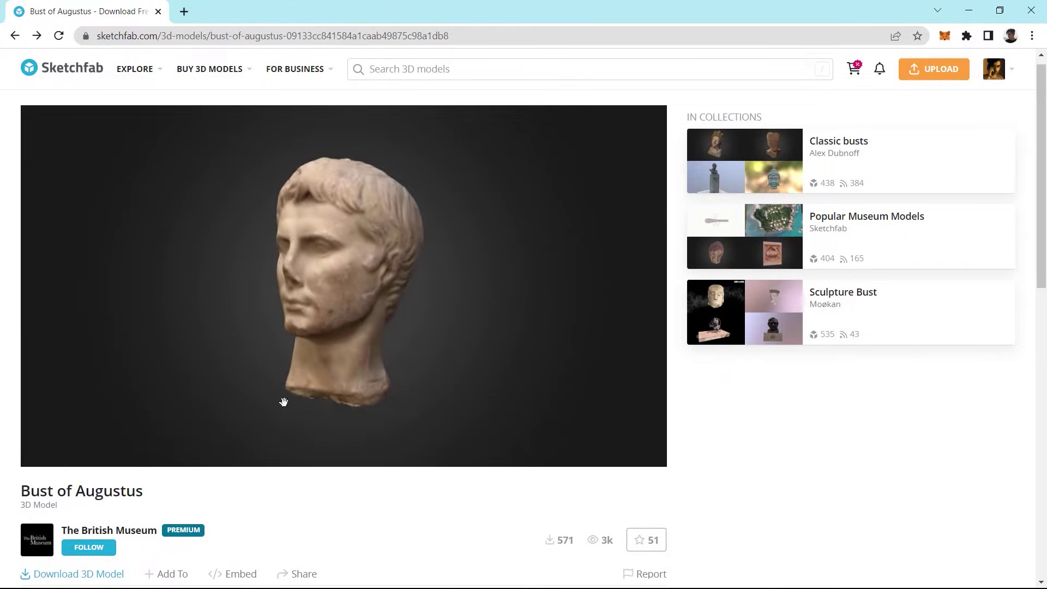
click(141, 537)
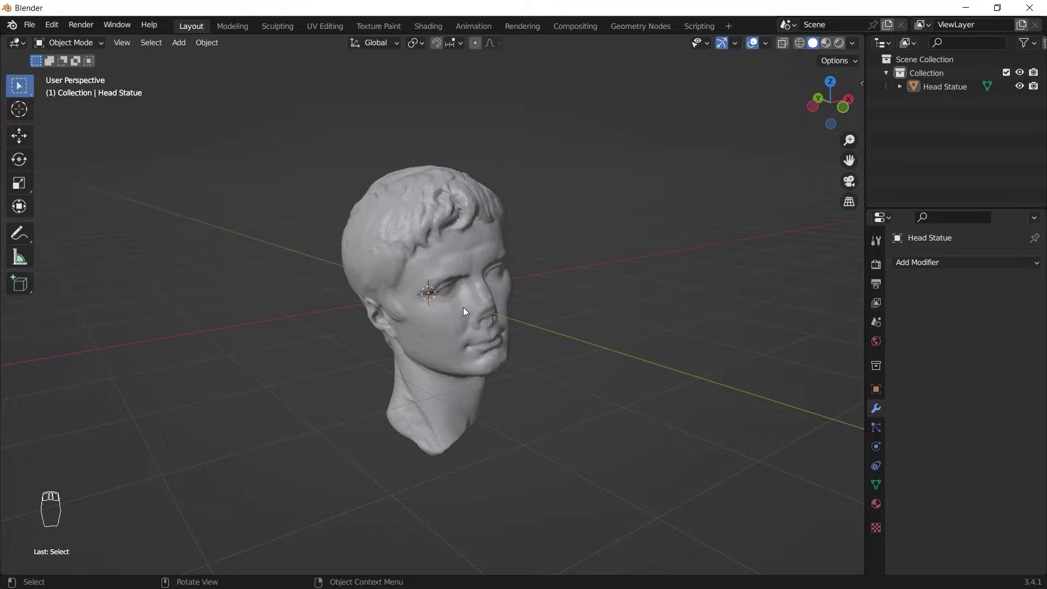
- Select the head statue and enable the Cell Fracture add-on in the preferences
click(446, 316)
middle_drag(446, 316, 528, 329)
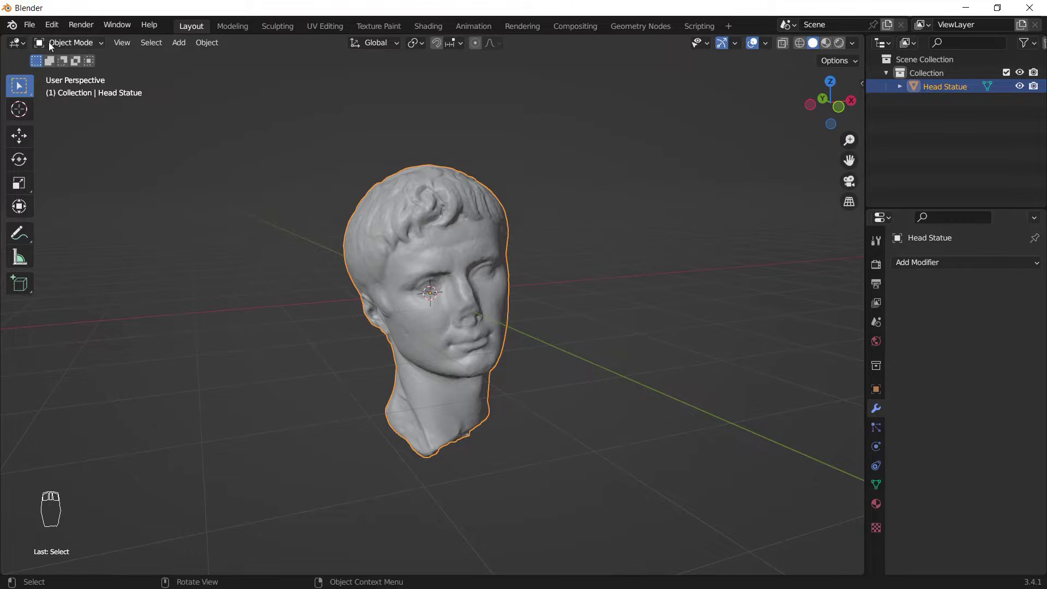
click(51, 24)
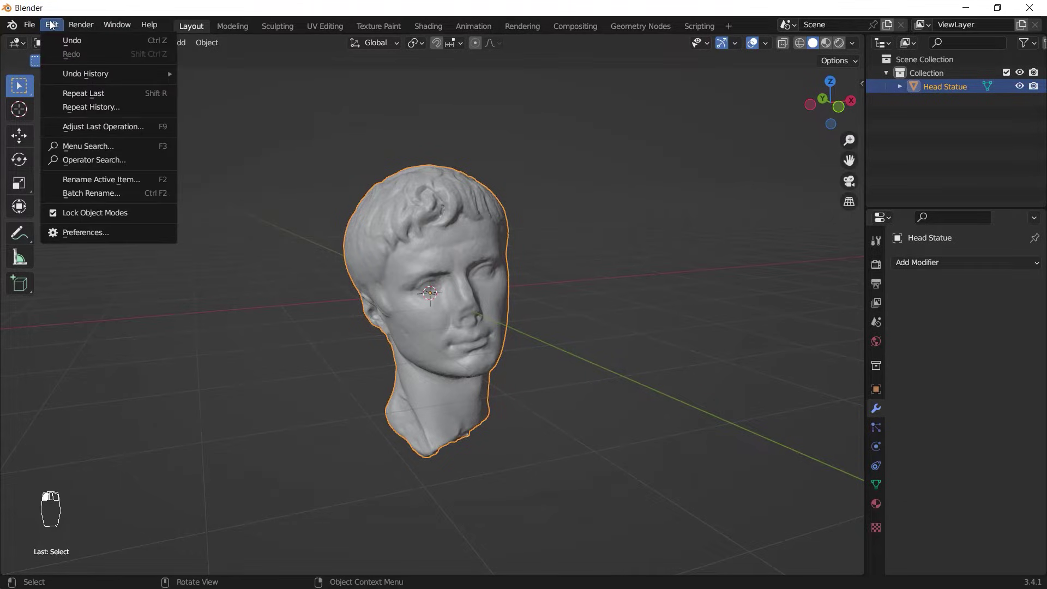
click(77, 235)
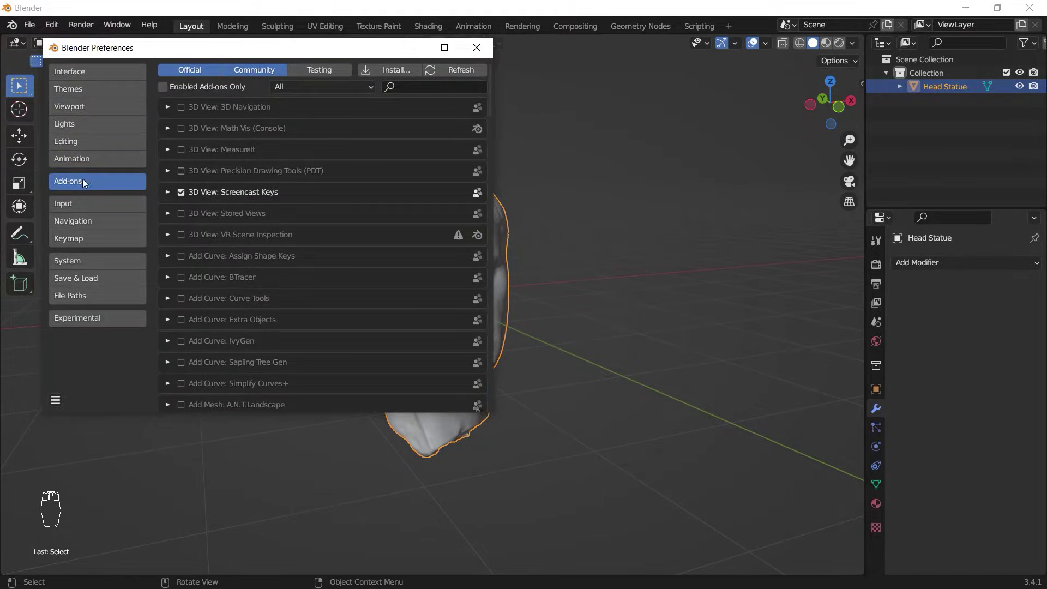
text(cell fra)
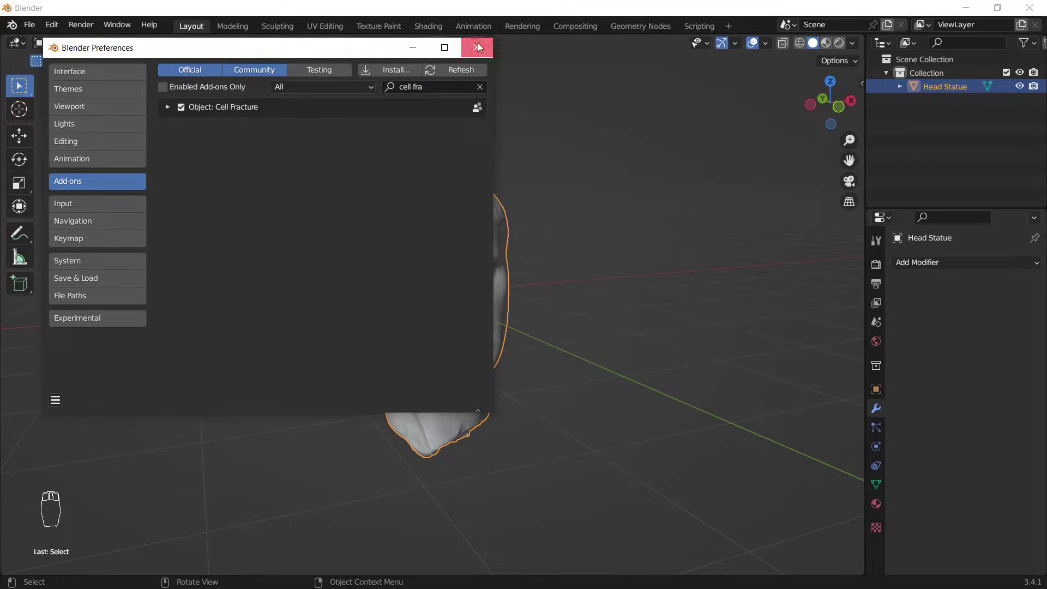
click(478, 47)
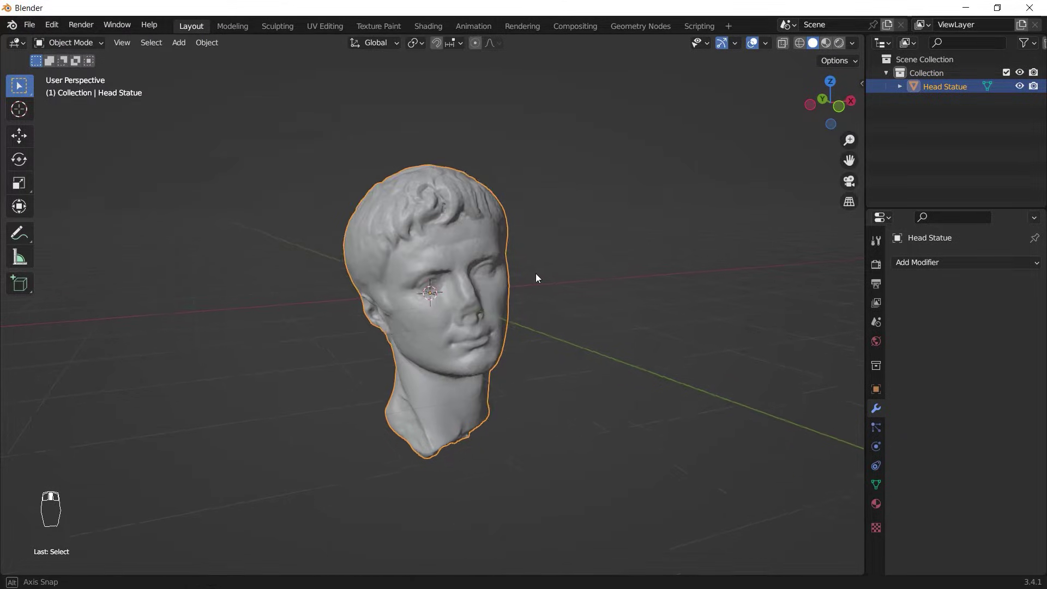
- Start a Cell Fracture on the head statue with Own Particles as point source, a source limit of 400 and noise of 0.5
key(F3)
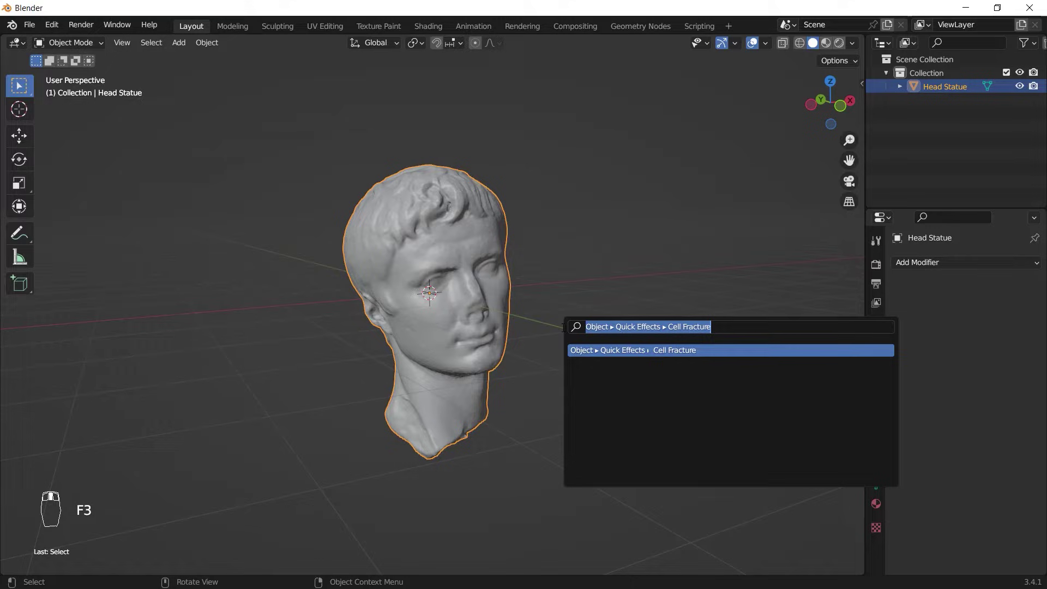
text(cell fr)
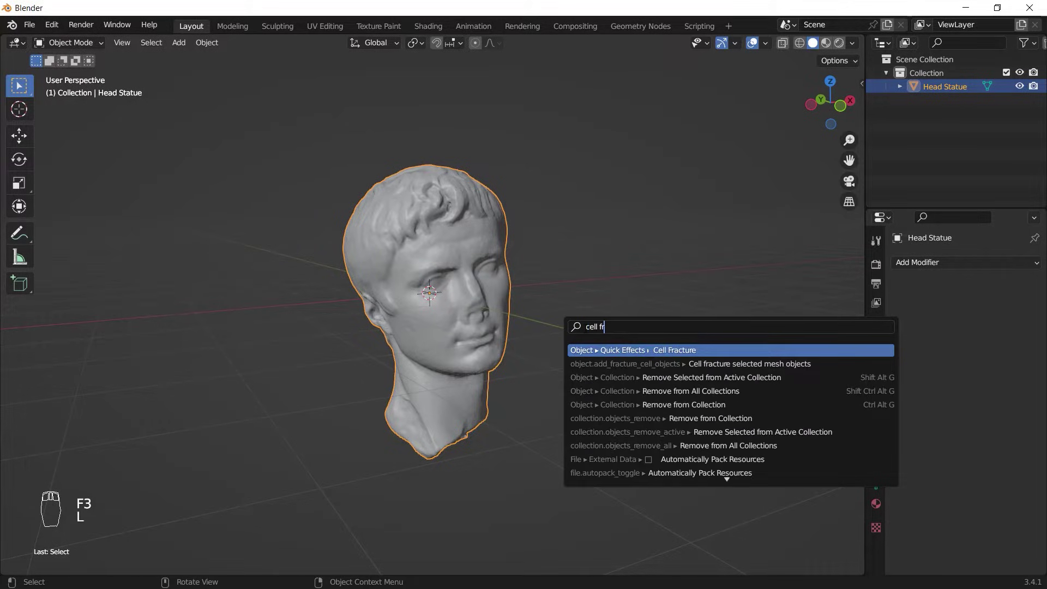
click(672, 350)
drag(692, 210, 768, 138)
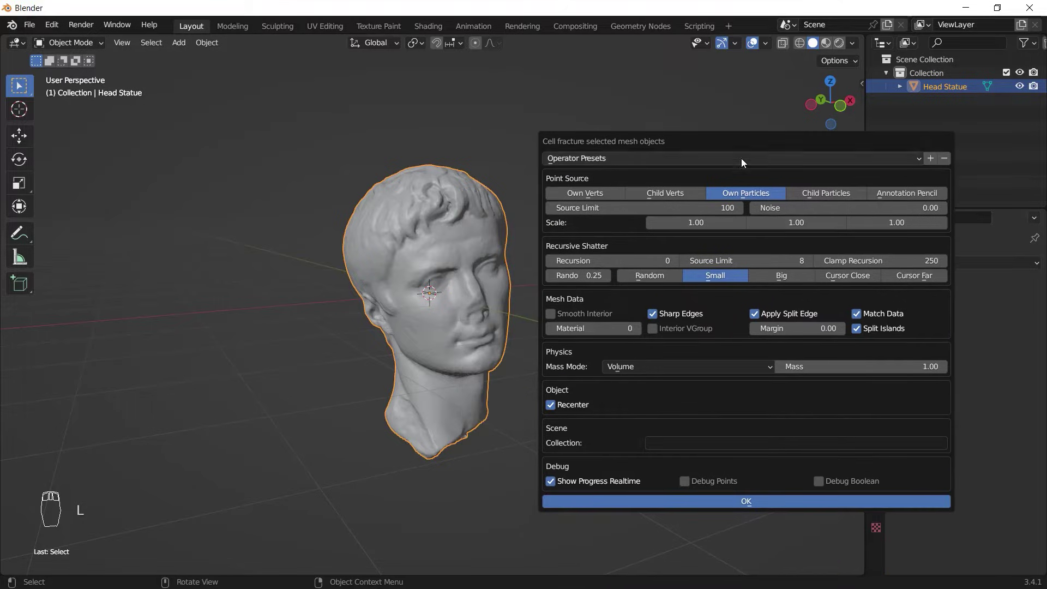
click(649, 208)
key(Return)
click(806, 197)
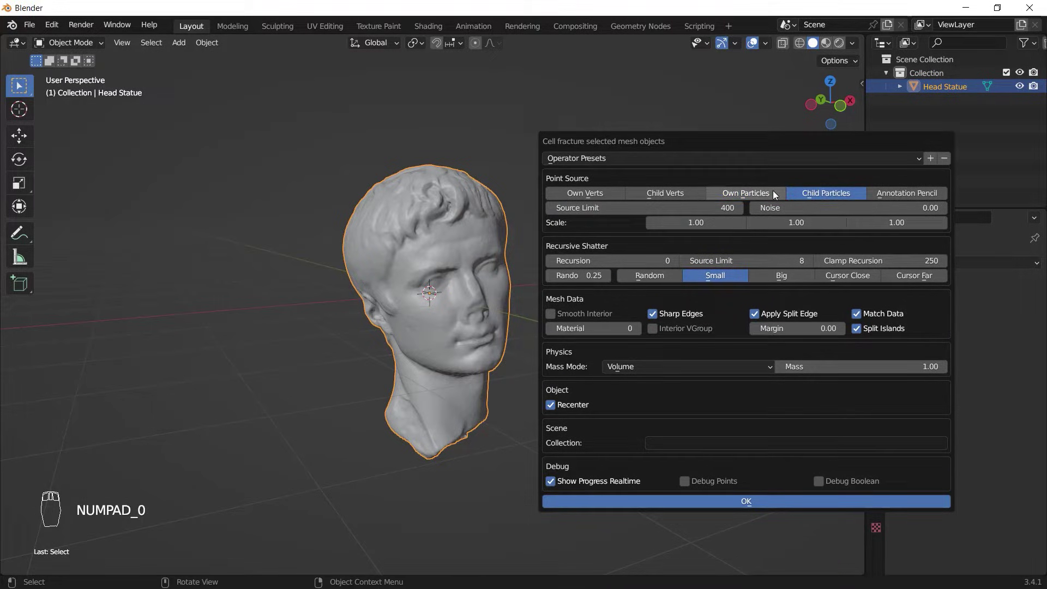
click(772, 192)
click(777, 207)
text(0.5)
key(Return)
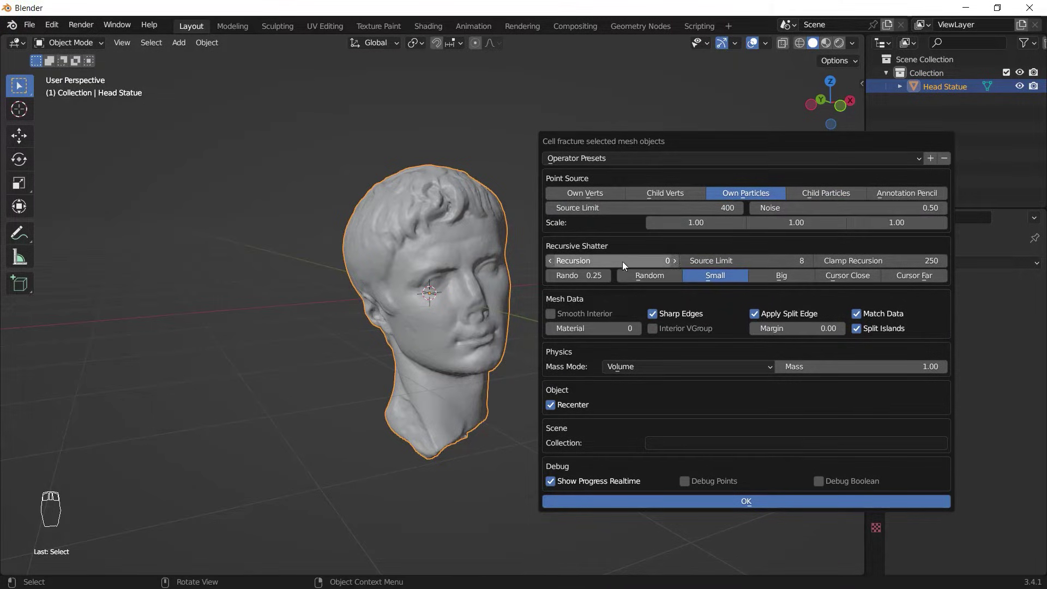
- Set the fracture recursion to 20 with Random selection, disable Apply Split Edge and Recenter, and run the fracture
text(20)
key(Return)
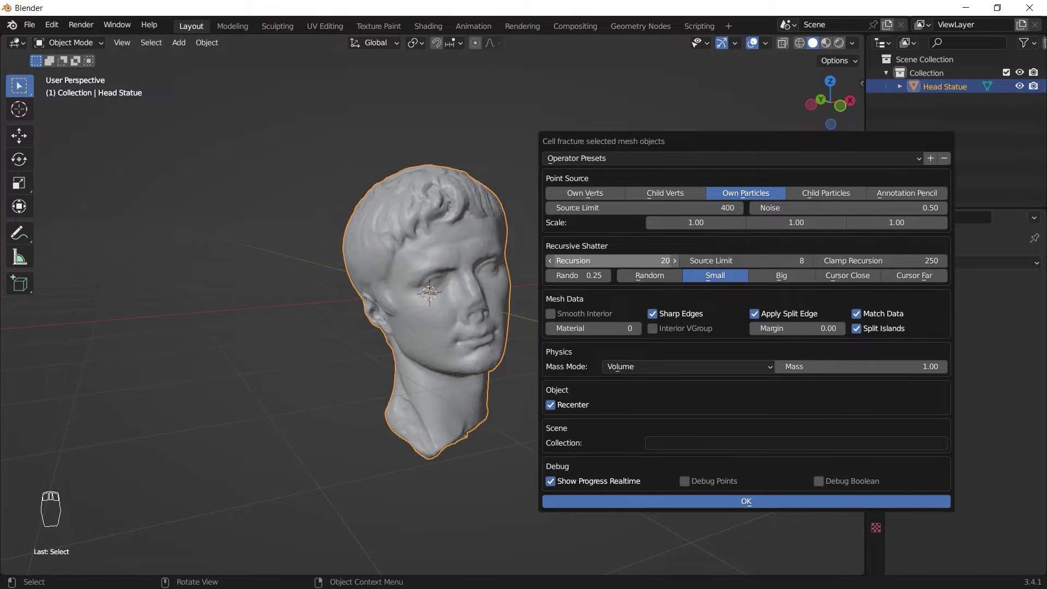
click(656, 276)
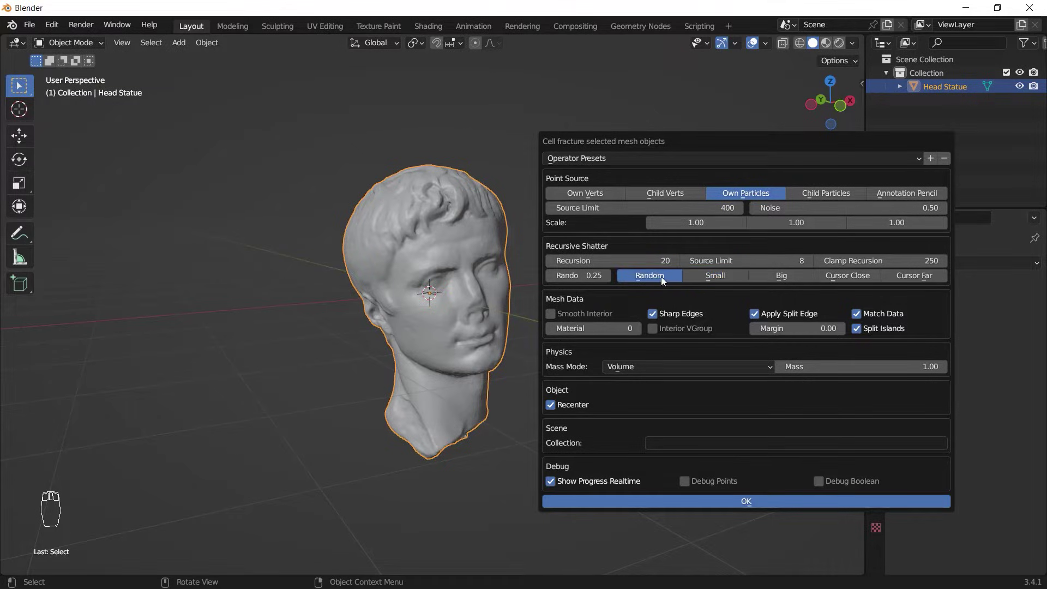
click(757, 313)
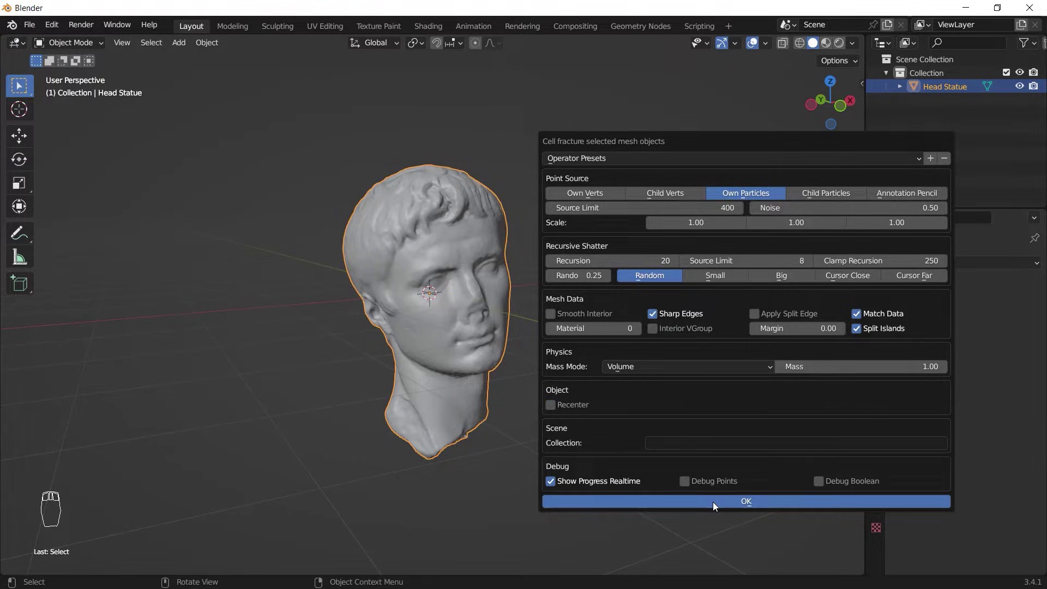
click(747, 502)
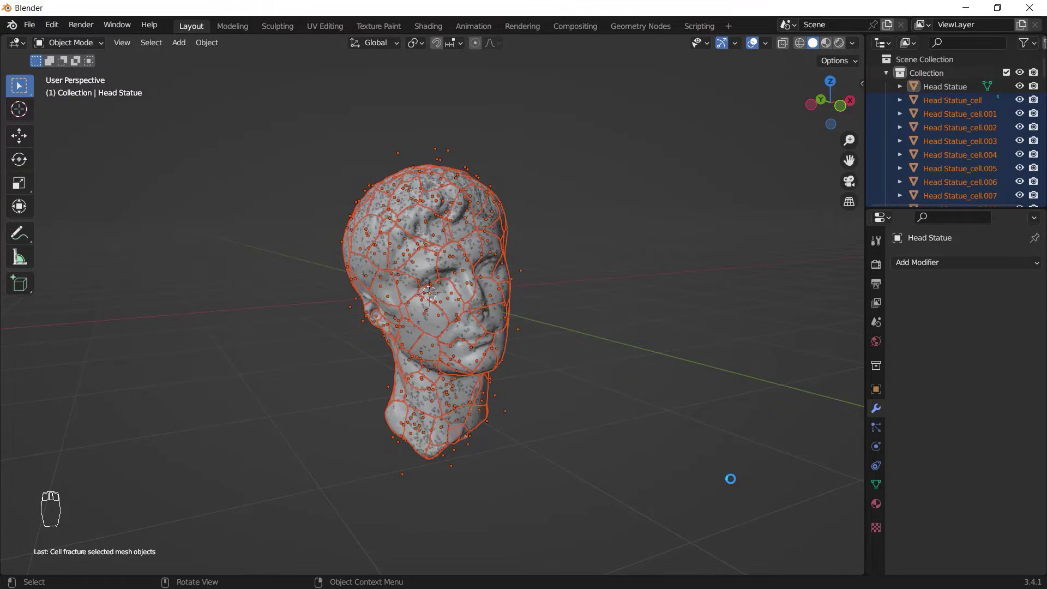
- Move all fractured cells of the head into a new collection named Pieces
mouse_move(452, 339)
middle_down()
mouse_move(402, 335)
mouse_move(442, 334)
middle_up()
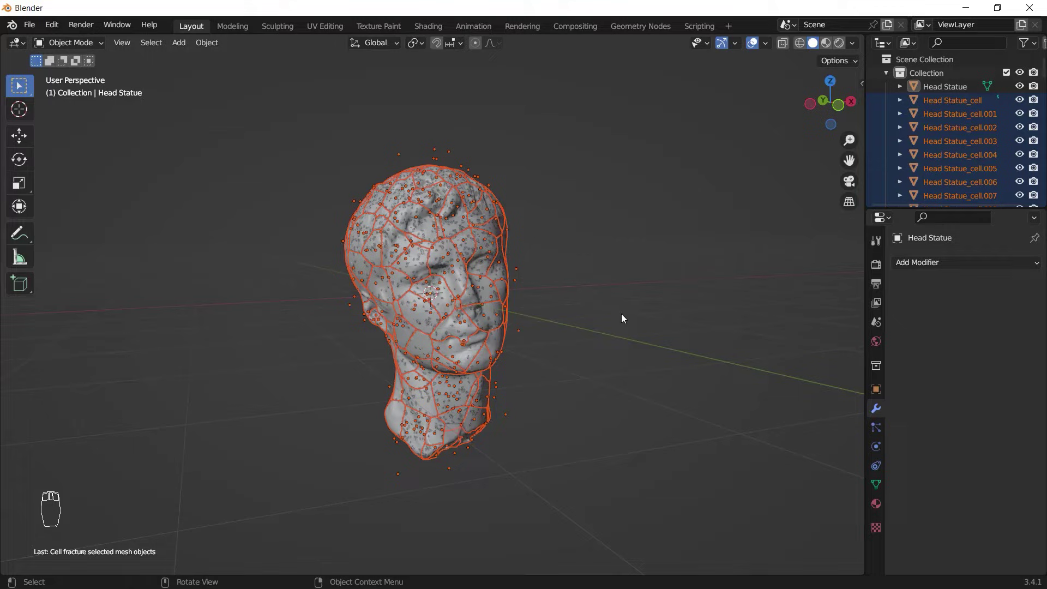
key(m)
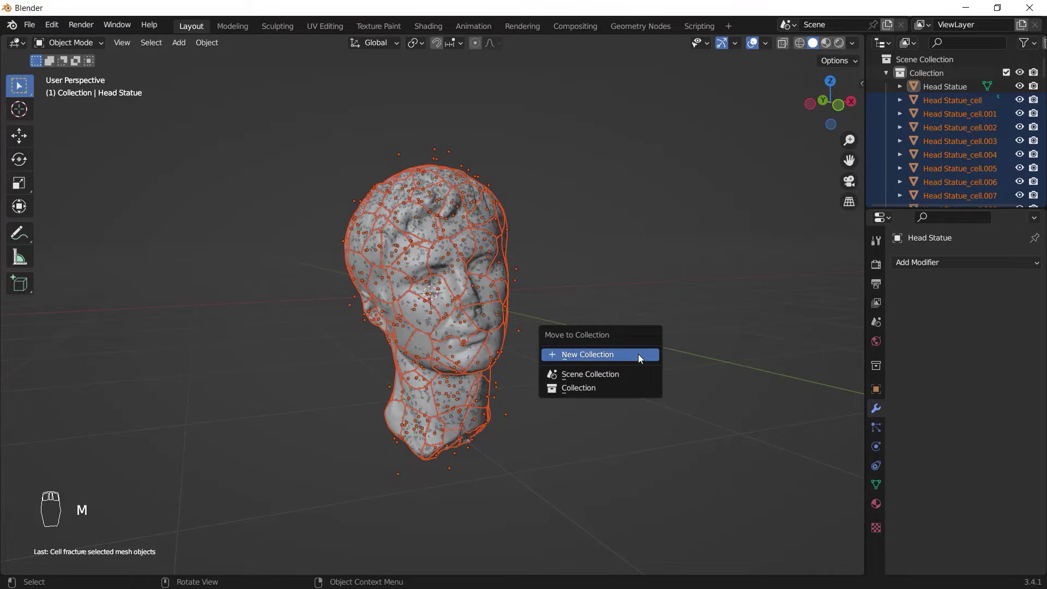
click(640, 355)
text(Pieces)
key(KP_Enter)
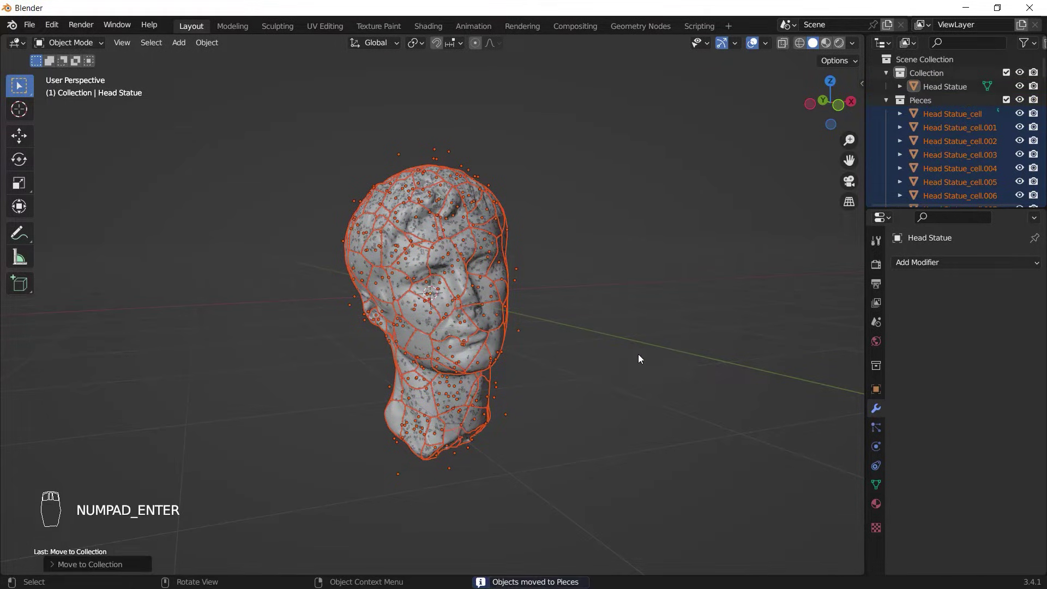
- Set the origin of every fractured piece to its own geometry and select the original head statue
right_click(629, 297)
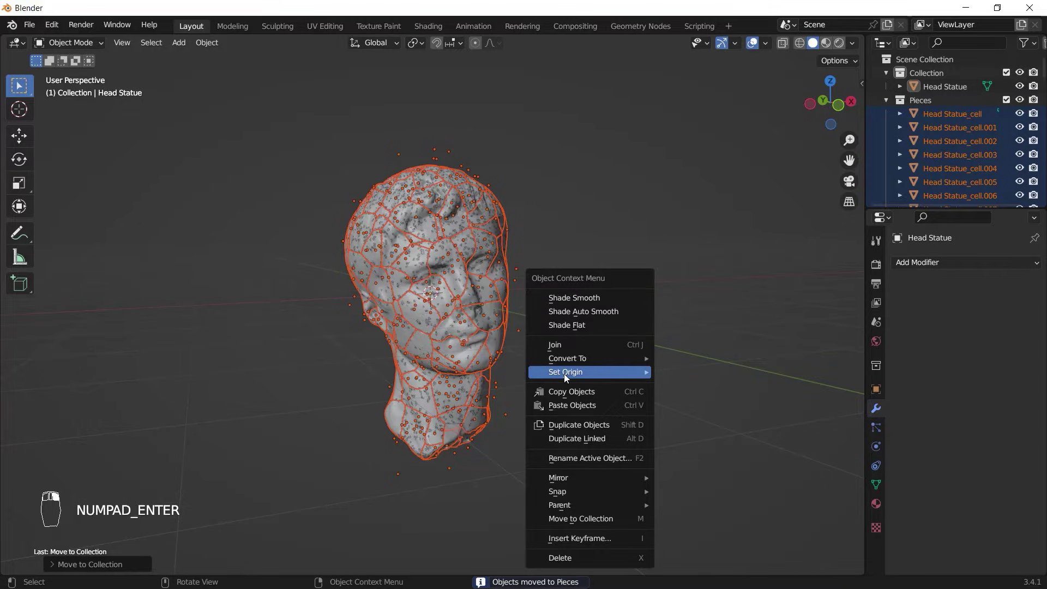
mouse_move(564, 373)
click(709, 388)
scroll(457, 313, up, 2)
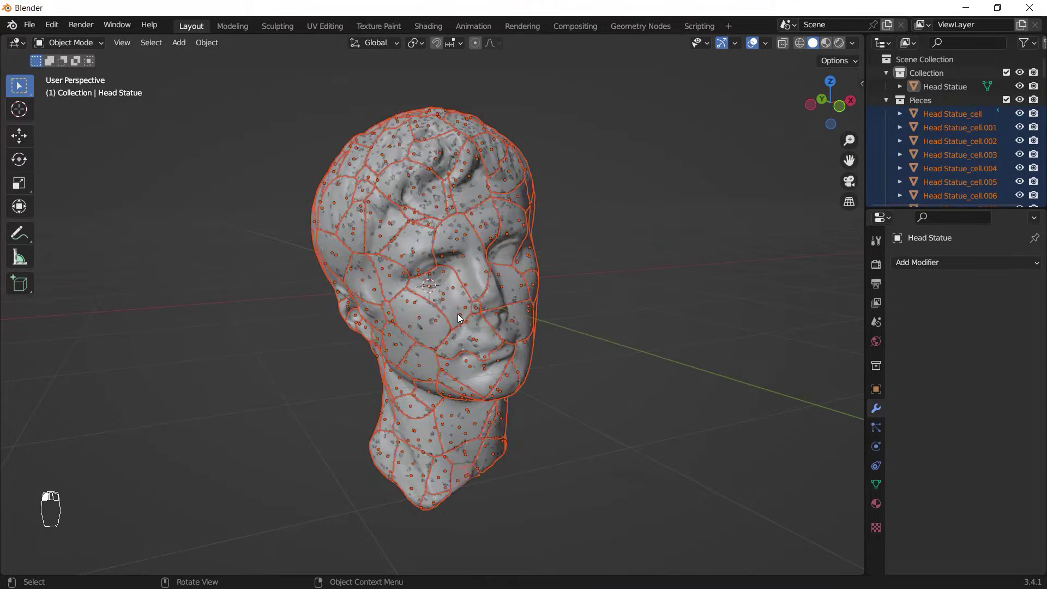
click(450, 302)
key(g)
right_click(558, 288)
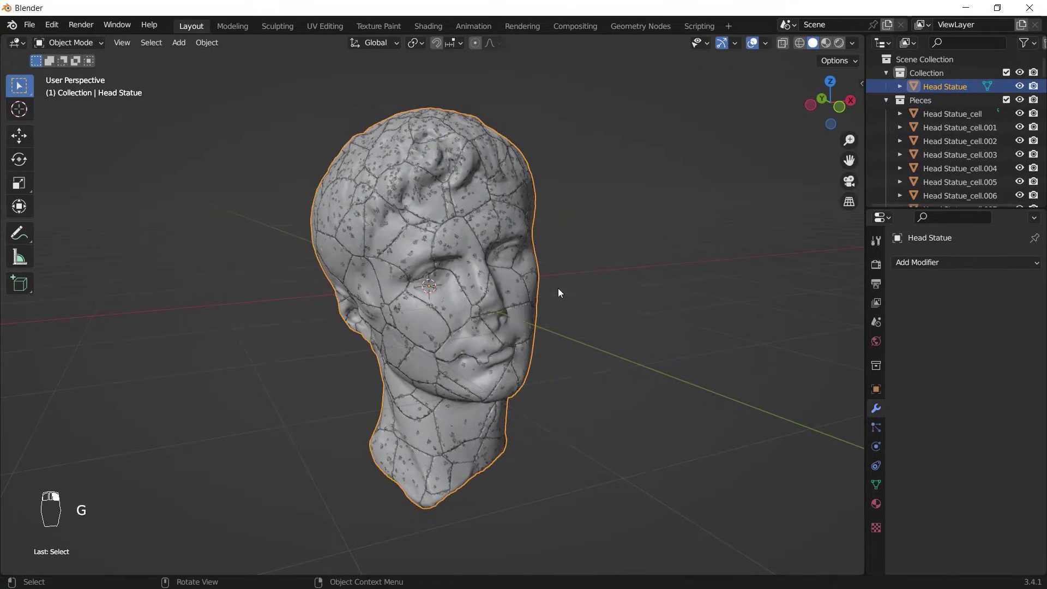
key(Delete)
key(Delete)
key(ctrl+z)
- Move the original head statue into a new collection named Statue and exclude that collection from the view layer
key(m)
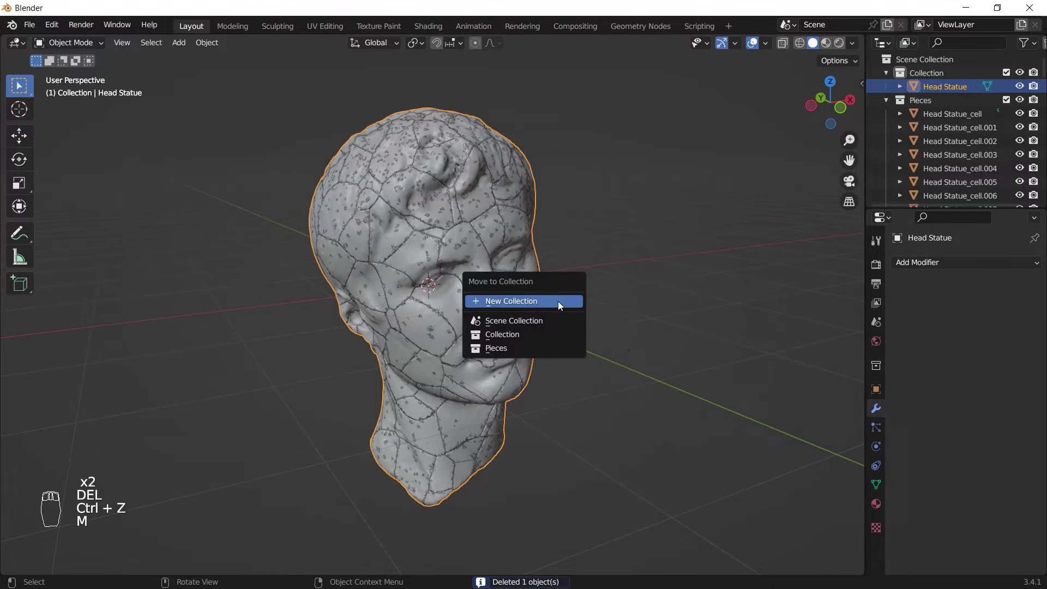
click(557, 301)
text(Statue)
key(Return)
click(887, 87)
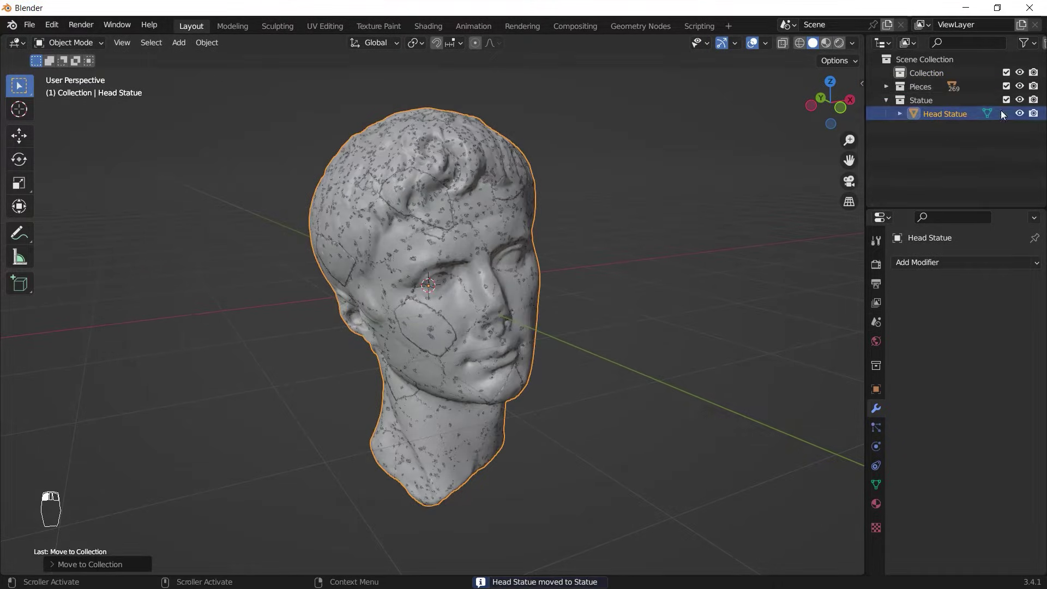
click(1006, 100)
- Add a plane to the scene and create a new geometry node tree on it
middle_drag(585, 236, 636, 129)
key(shift+a)
click(641, 274)
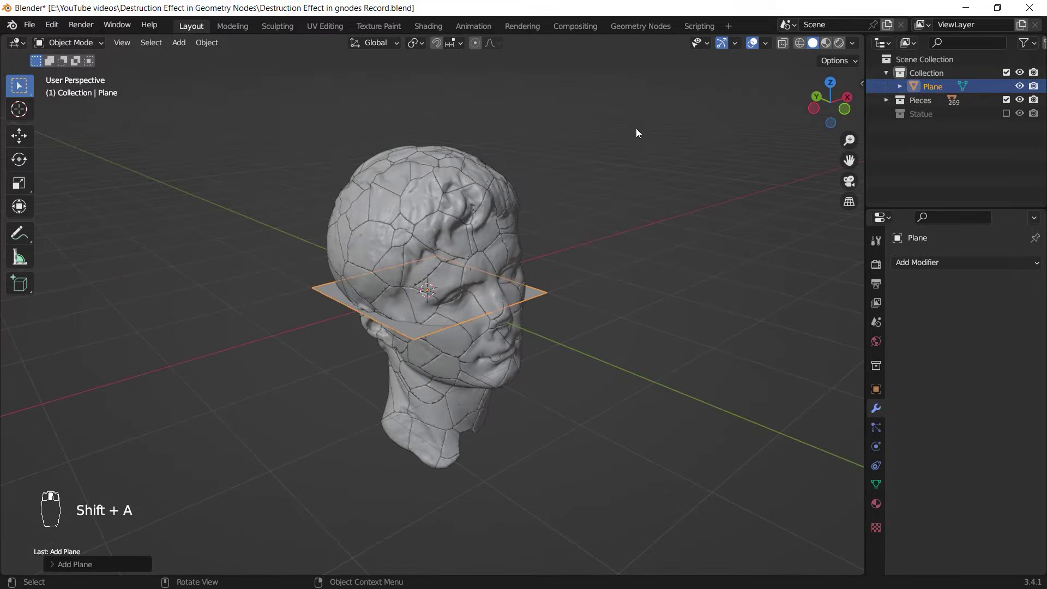
click(640, 27)
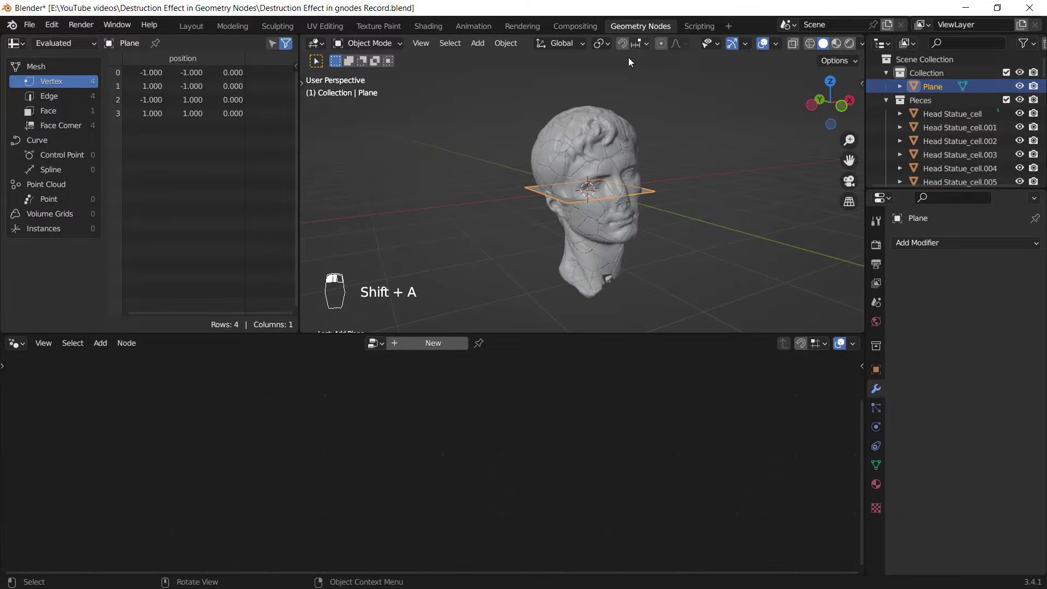
click(411, 345)
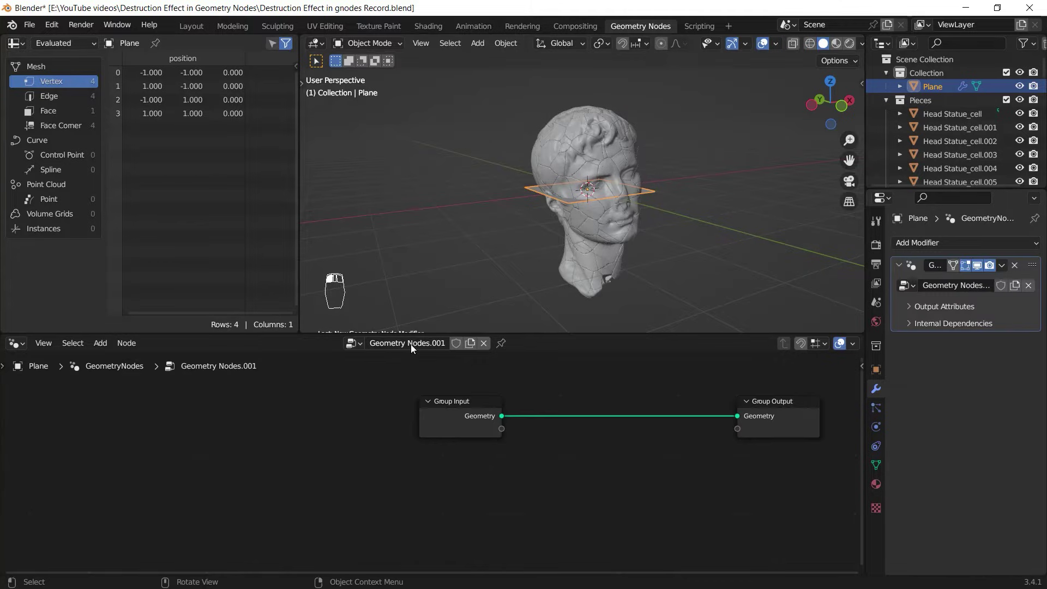
middle_drag(519, 446, 423, 496)
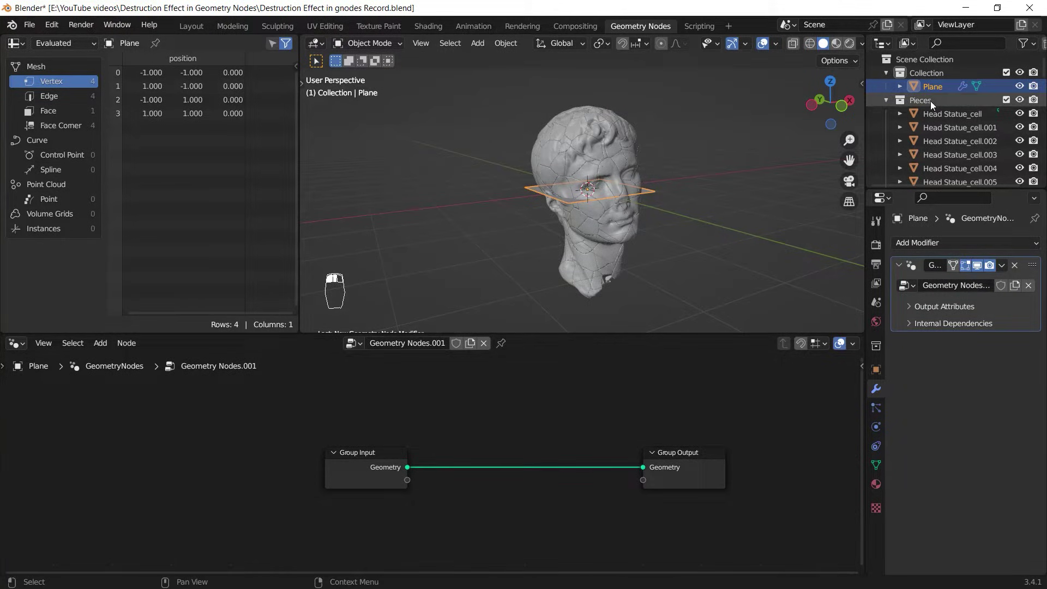
- Add a Collection Info node for Pieces with Separate Children enabled and link its geometry to the Group Output
drag(930, 100, 410, 412)
drag(376, 462, 376, 463)
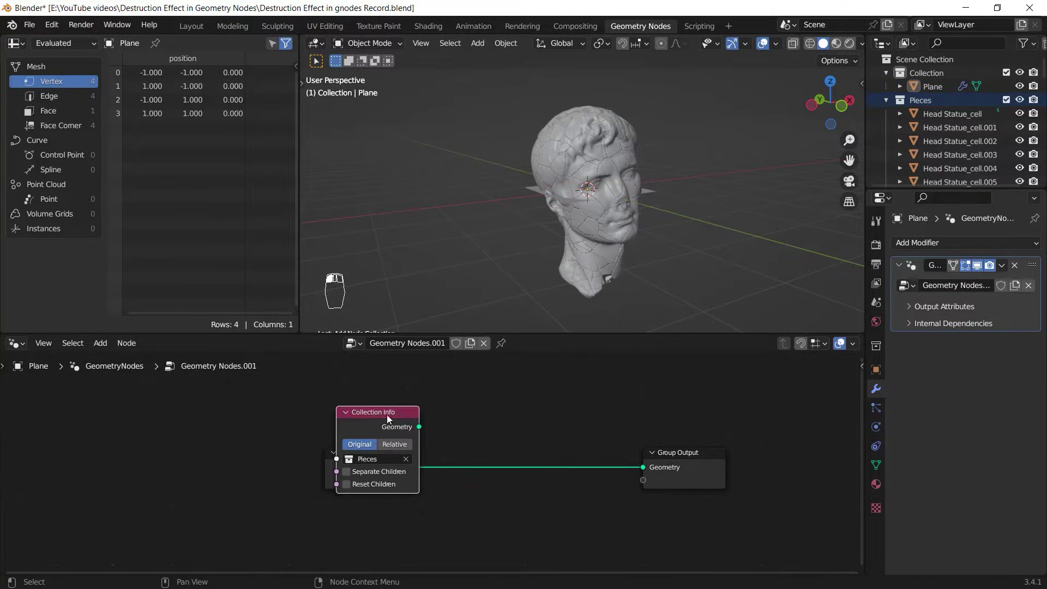
click(369, 423)
drag(410, 385, 643, 468)
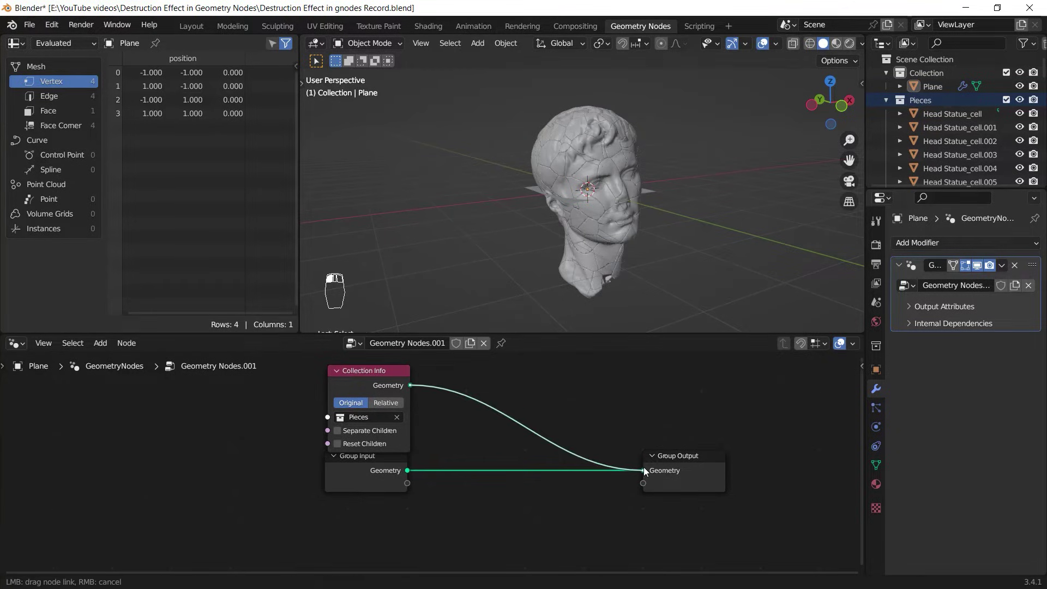
drag(360, 455, 360, 480)
scroll(387, 443, up, 2)
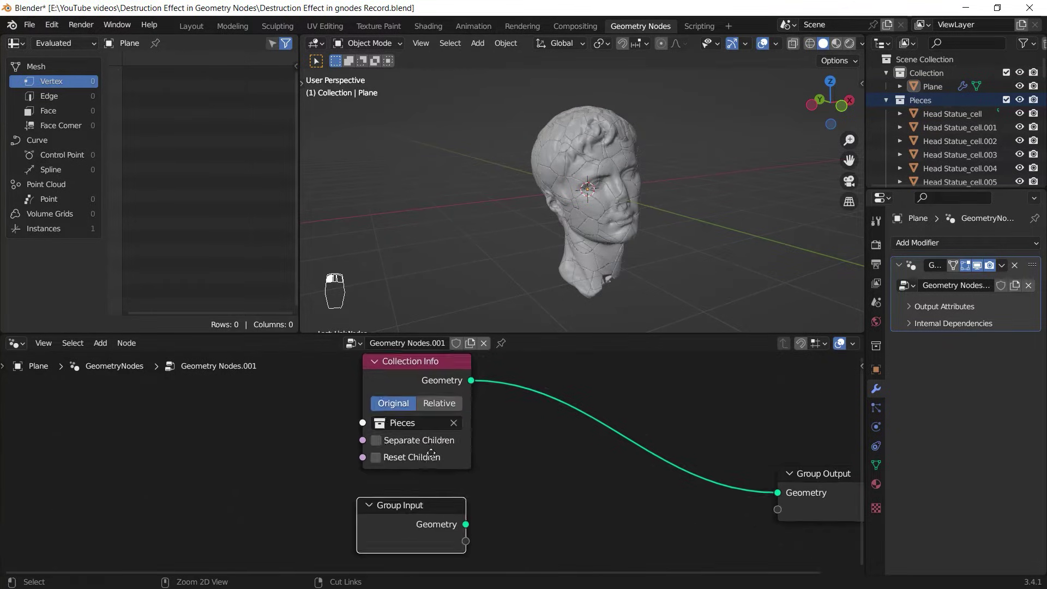
click(375, 442)
- Exclude the Pieces collection from the view layer and delete the Group Input node from the node tree
click(1005, 100)
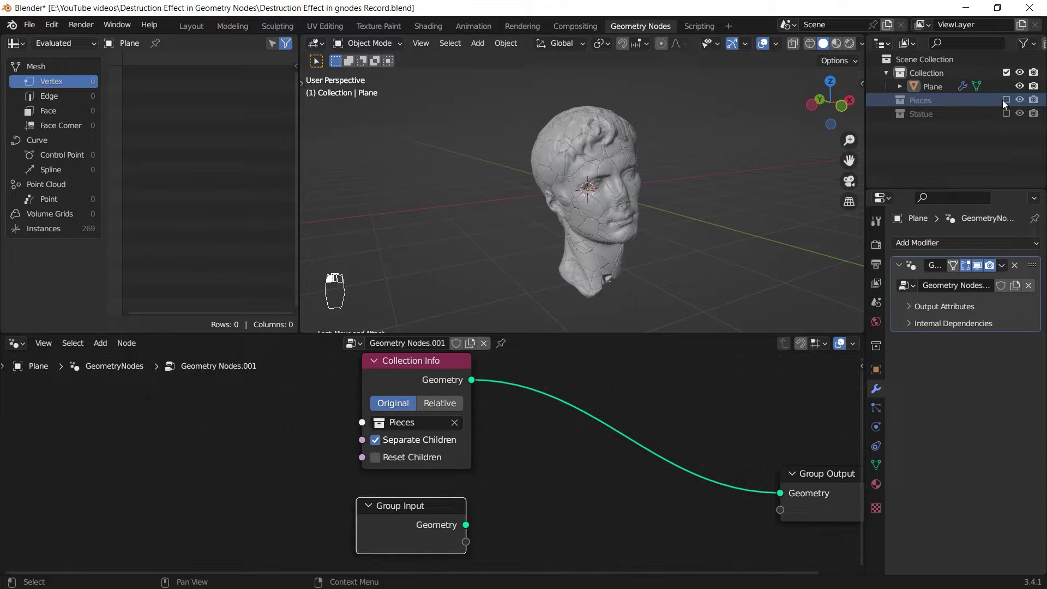
ctrl+middle_drag(630, 420, 505, 481)
click(426, 515)
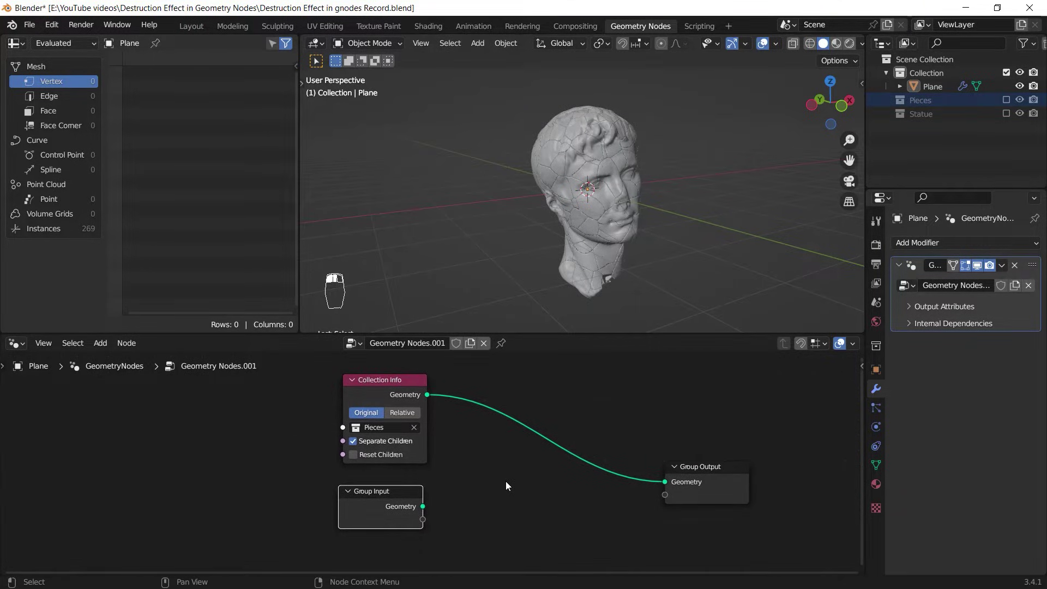
key(ctrl+x)
- Insert a Set Position node on the link between Collection Info and Group Output
key(shift+a)
text(set pos)
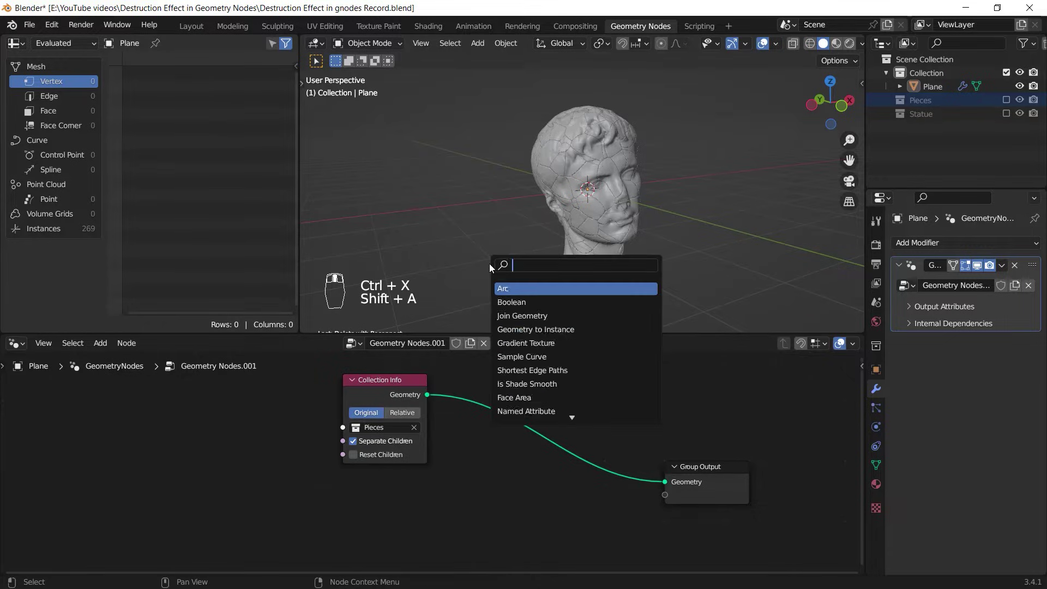
key(Return)
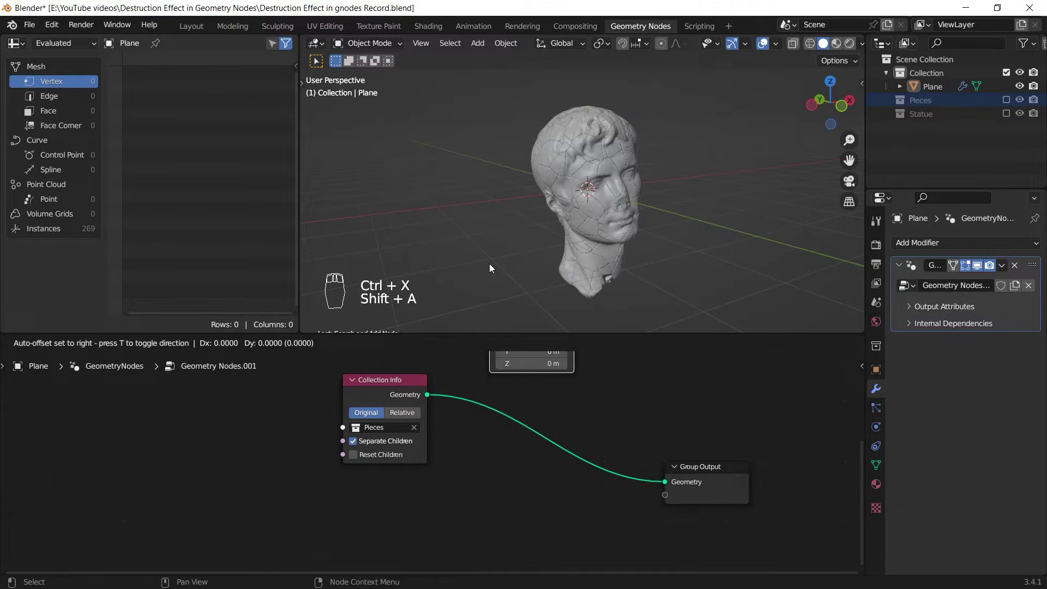
click(466, 449)
- Add a Position node below the Collection Info node
key(shift+a)
click(424, 264)
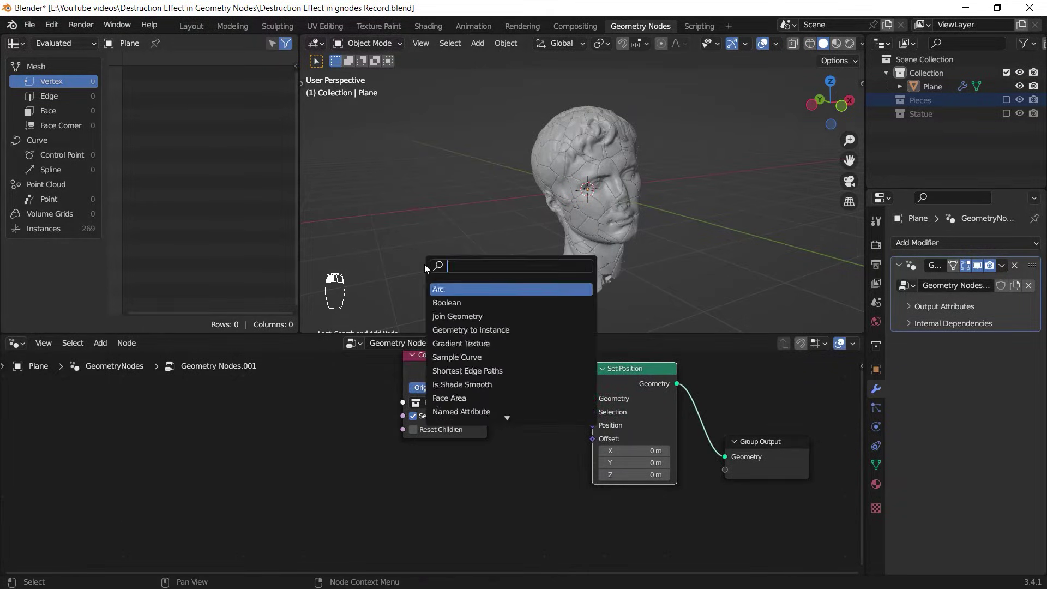
text(pos)
key(Return)
click(285, 496)
- Add a Vector Math node set to Scale between the Position and Set Position nodes
key(shift+a)
click(386, 264)
text(vector)
key(Down)
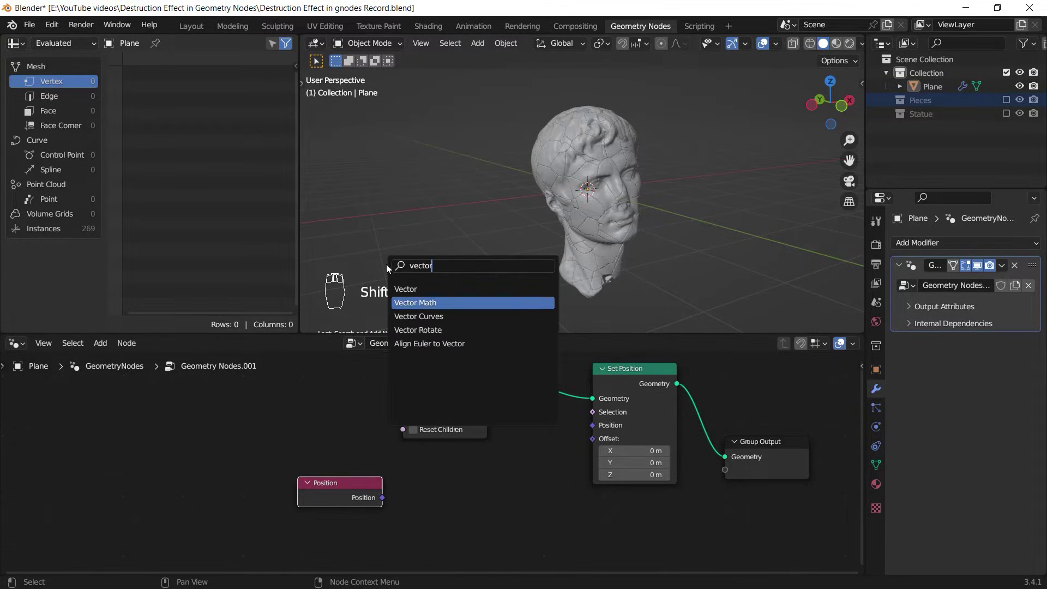
key(Return)
click(469, 459)
click(506, 476)
click(513, 284)
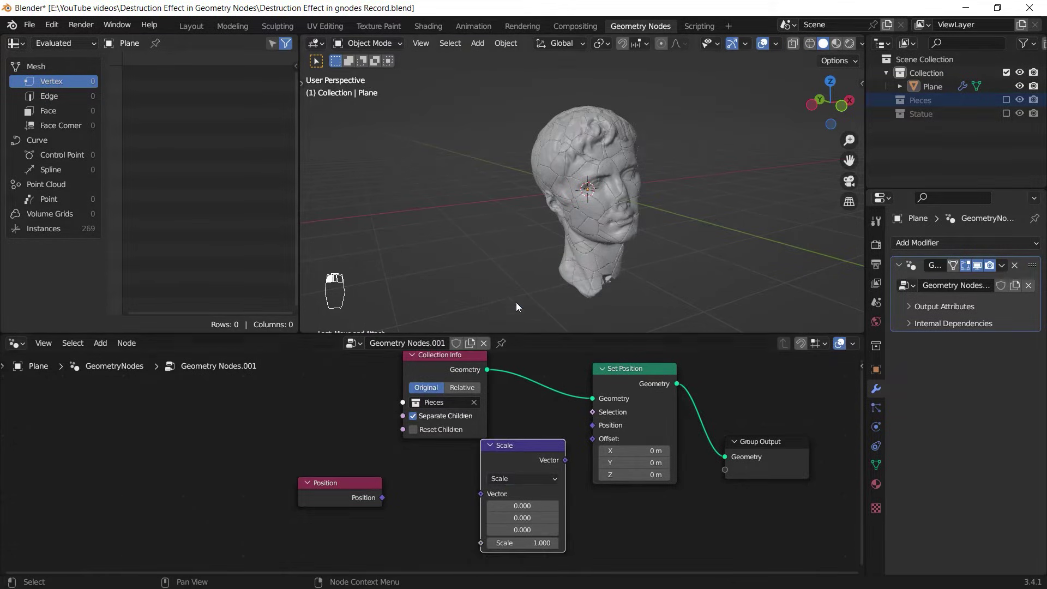
- Connect Position to the Scale node's vector and the Scale output to Set Position's Offset, spacing the nodes out
drag(420, 375, 298, 378)
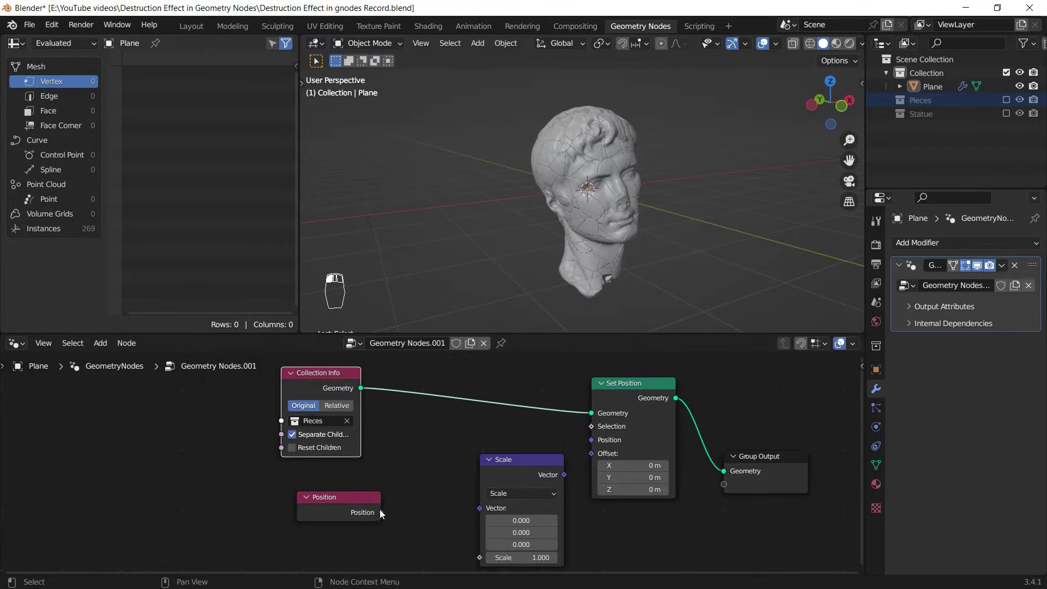
drag(380, 511, 481, 508)
drag(507, 460, 434, 447)
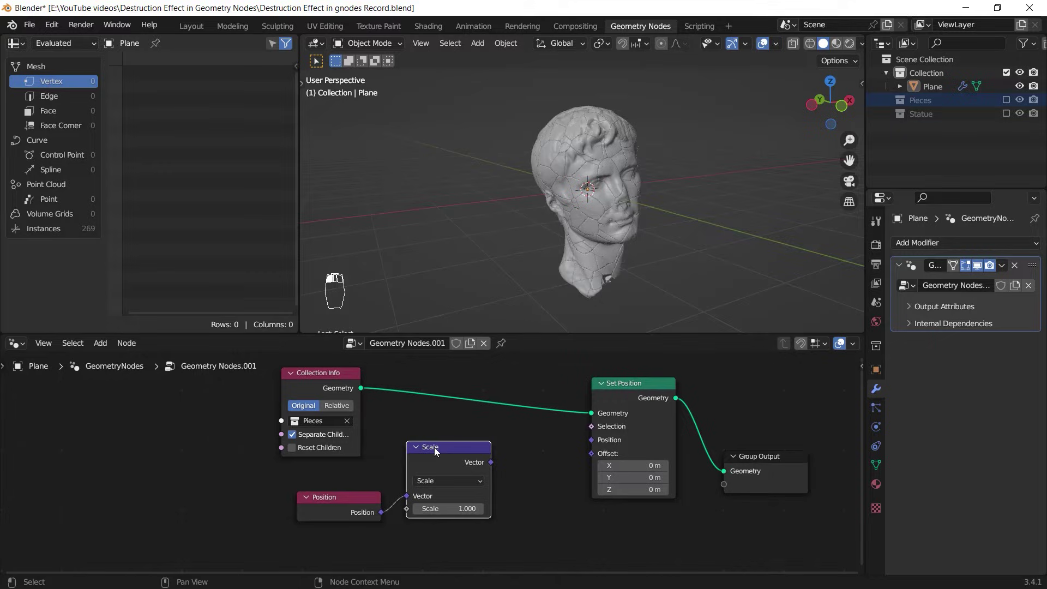
drag(491, 462, 592, 453)
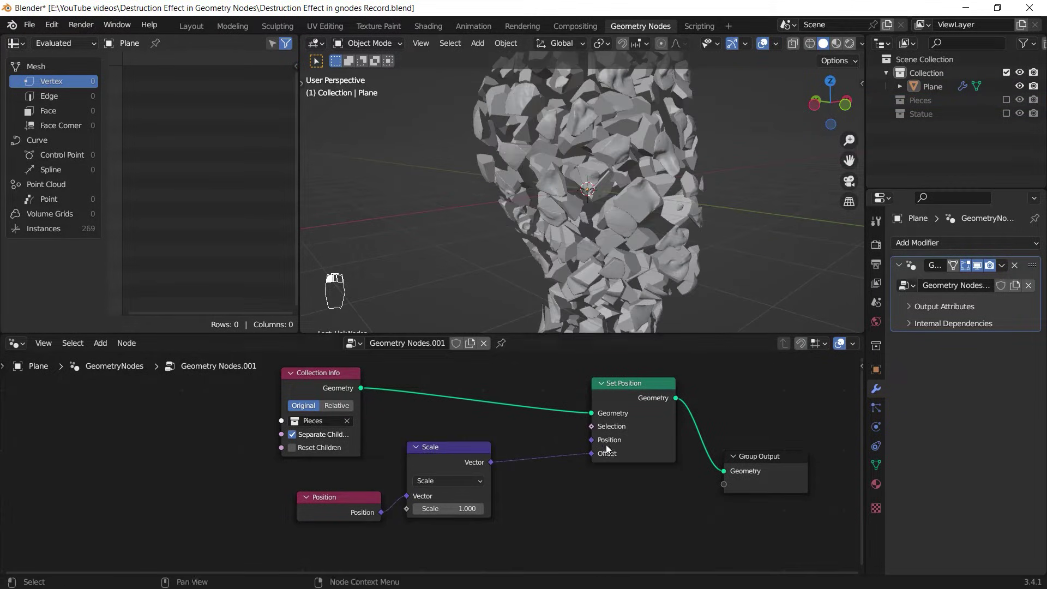
- Add a sphere-shaped Empty to the scene
key(shift+a)
mouse_move(622, 362)
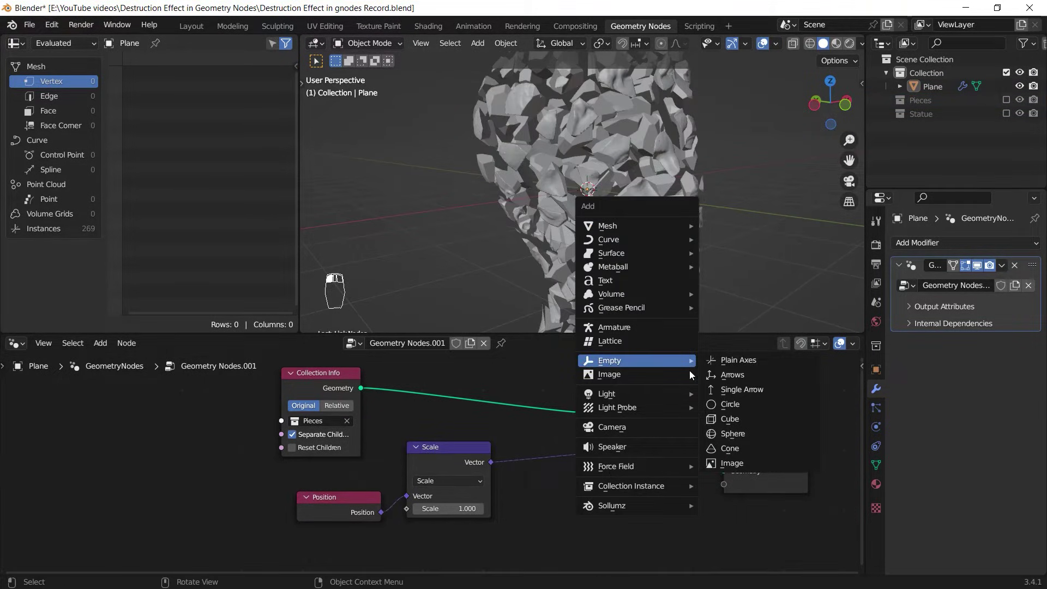
click(716, 434)
- Pin the plane's node tree and bring the Empty into it as an Object Info node
click(655, 266)
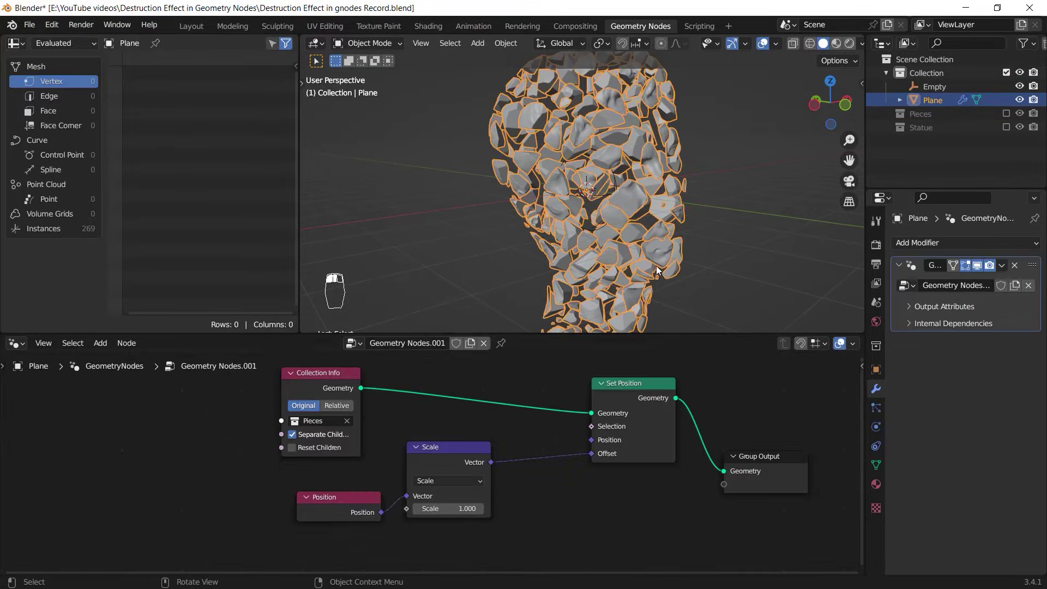
click(500, 343)
drag(934, 87, 349, 524)
drag(311, 410, 307, 408)
drag(409, 361, 349, 352)
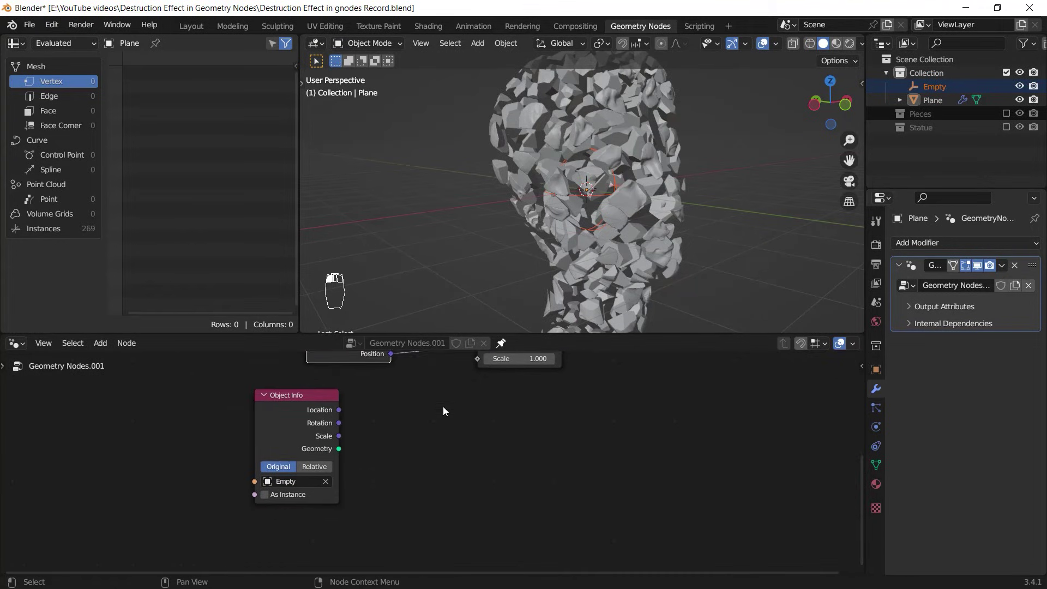
- Add a Vector Math node set to Distance beside the Object Info node
middle_drag(442, 407, 413, 451)
key(shift+a)
click(397, 268)
text(vector)
key(Down)
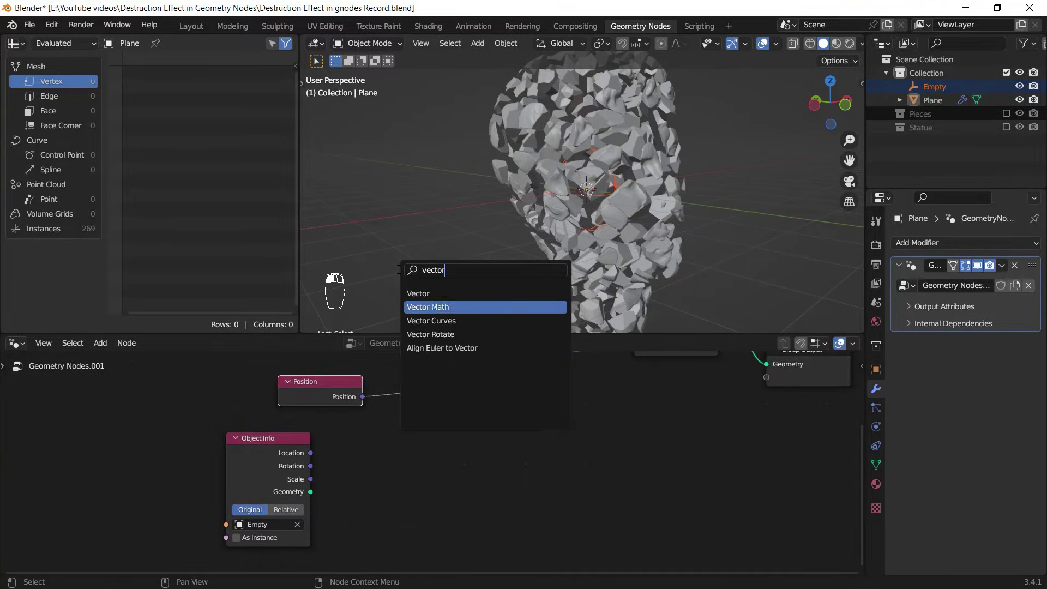
key(Return)
click(385, 441)
middle_drag(367, 490, 378, 470)
click(425, 449)
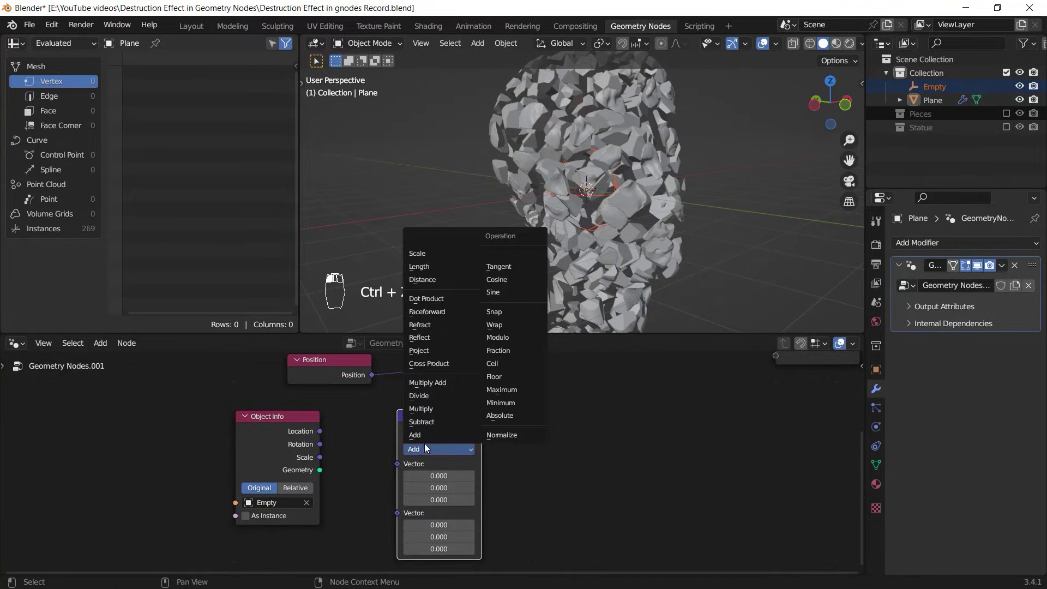
click(437, 279)
- Link the Object Info location to the Distance node and feed its second vector from a new Position node
middle_drag(360, 516, 391, 456)
key(shift+a)
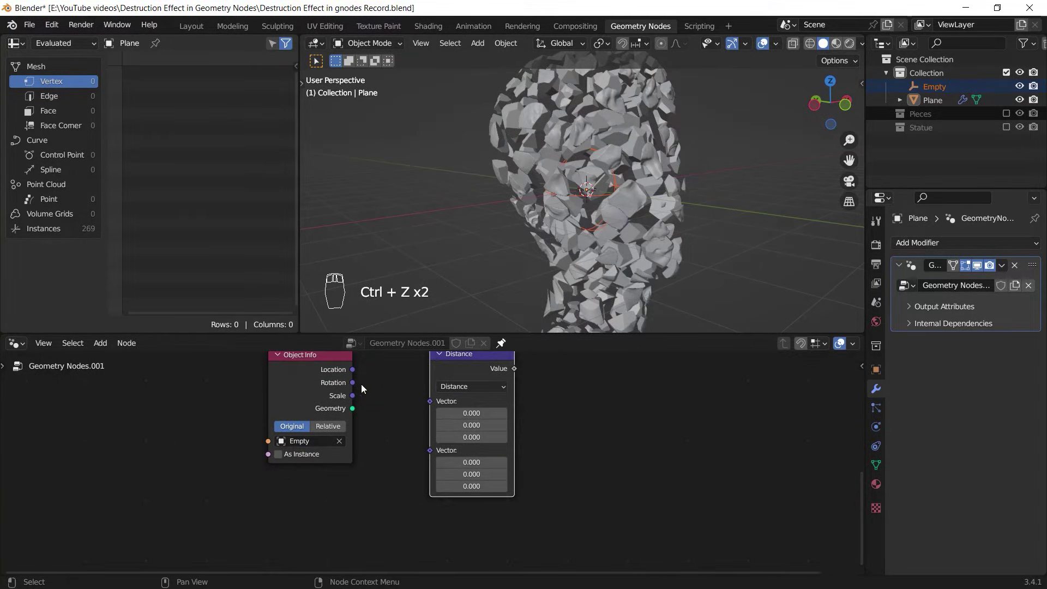
drag(352, 369, 223, 428)
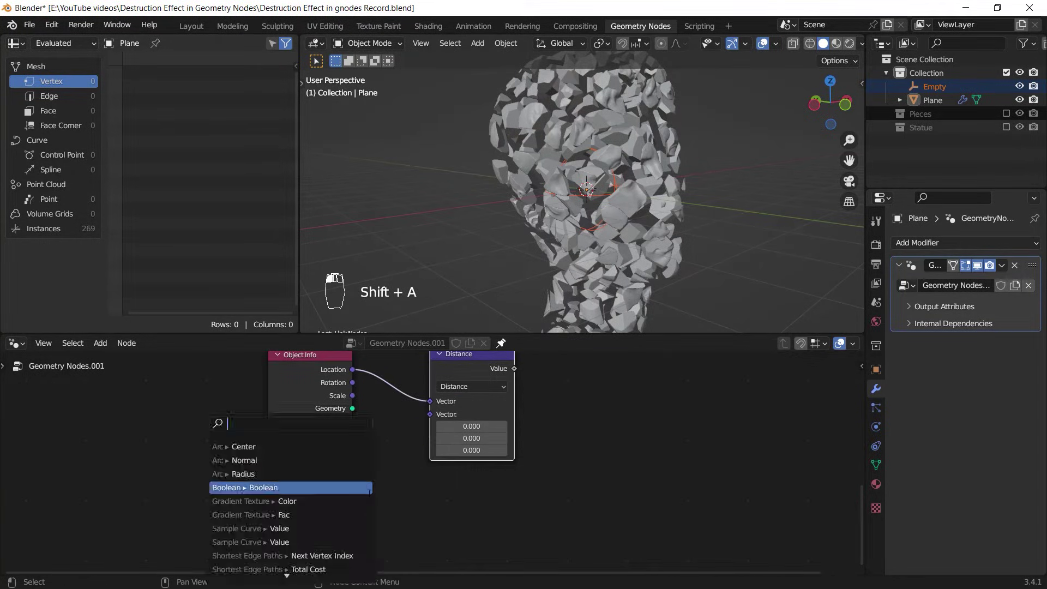
text(pos)
key(Return)
click(349, 482)
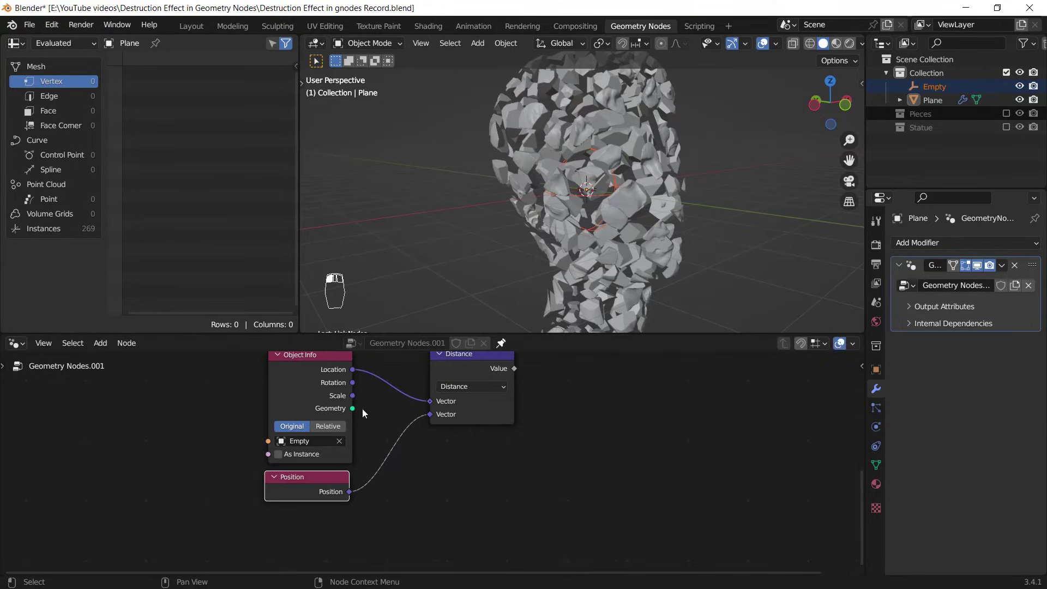
- Set Object Info to Relative and connect the Distance value to the Scale node's scale input
click(323, 427)
middle_drag(479, 424, 346, 480)
drag(345, 479, 362, 436)
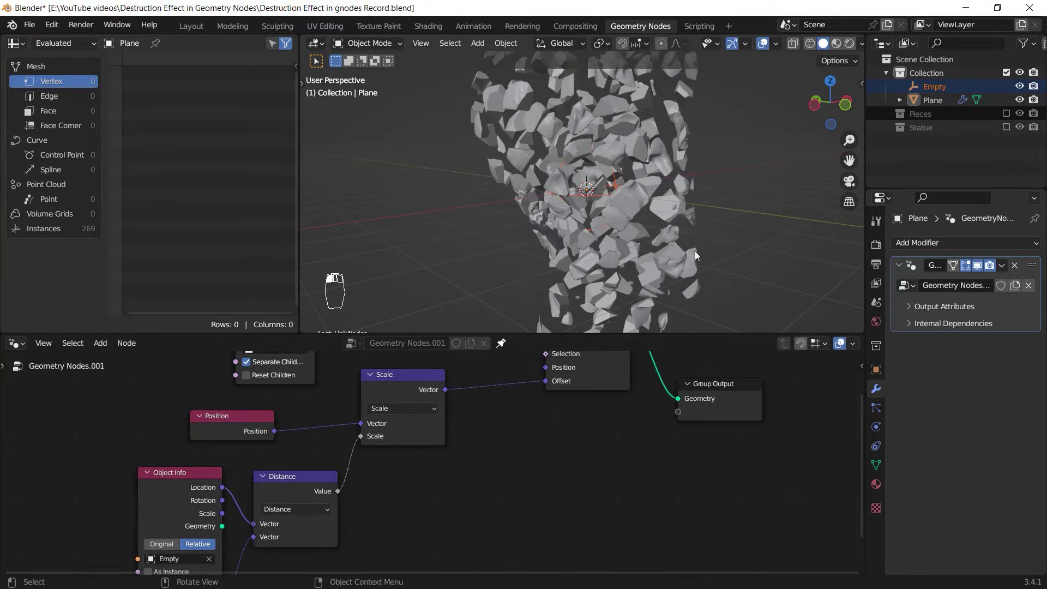
- Move the Empty away from the head and back near it to test how the pieces react
middle_drag(695, 251, 654, 210)
key(g)
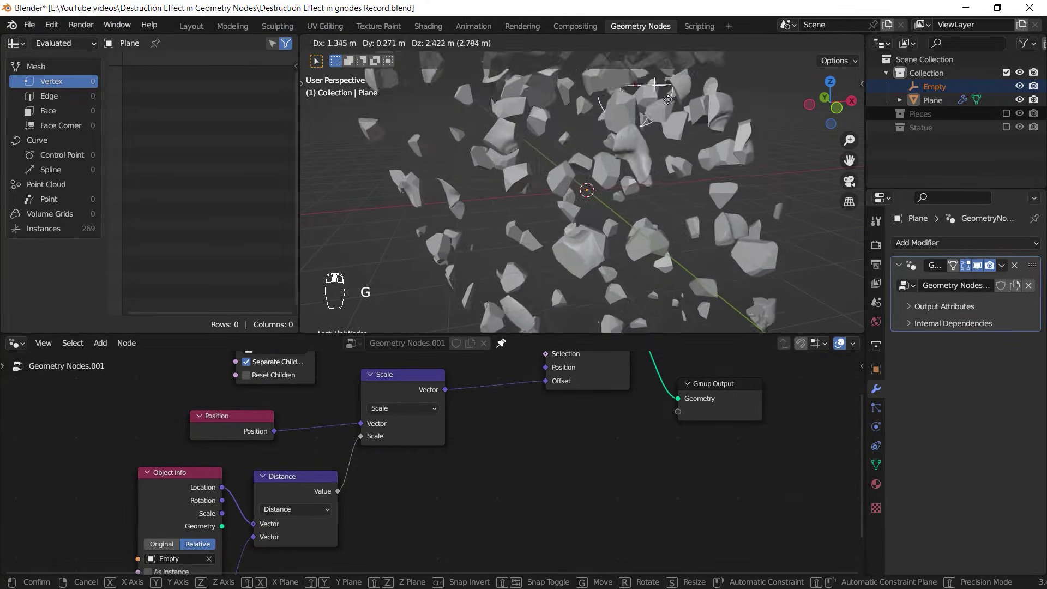
click(677, 150)
key(g)
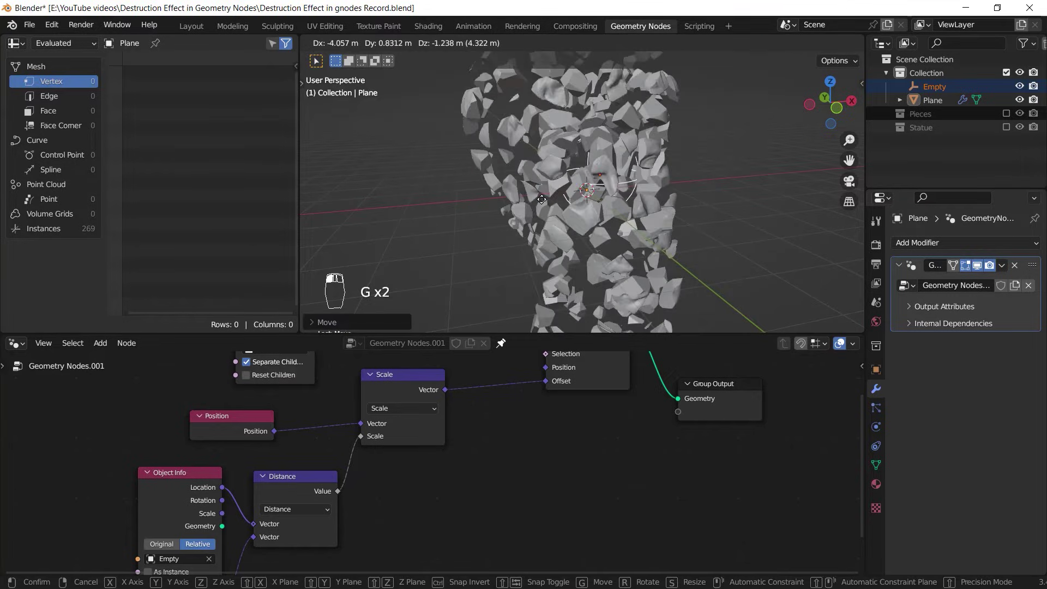
click(538, 206)
- Insert a Map Range node on the link between Distance and the Scale node's scale input
middle_drag(330, 572, 492, 475)
drag(491, 474, 370, 392)
drag(482, 383, 453, 383)
key(ctrl+z)
key(shift+a)
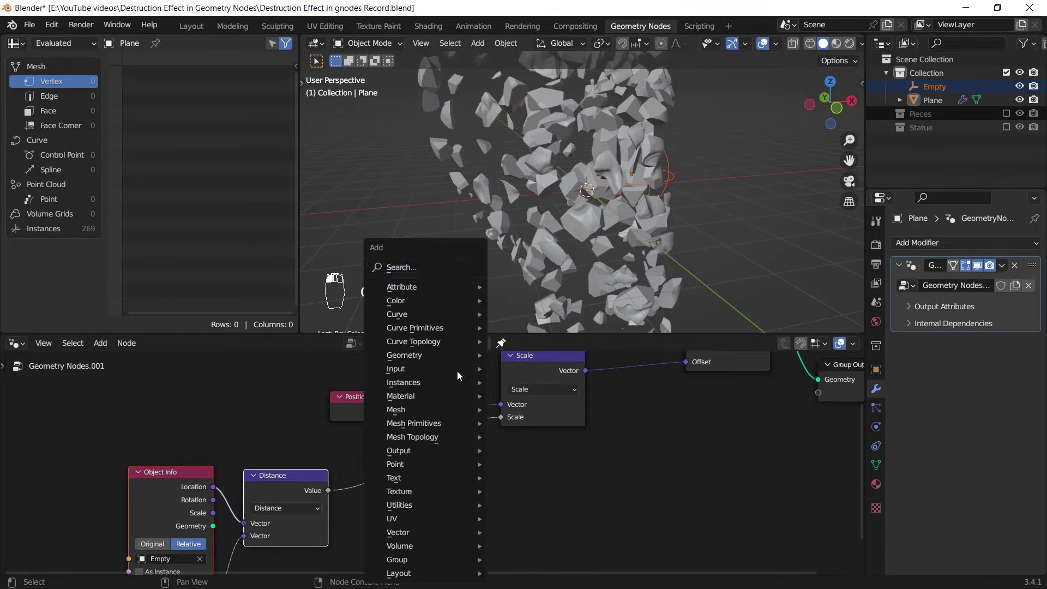
text(ma)
key(Return)
click(447, 457)
middle_drag(447, 509, 473, 431)
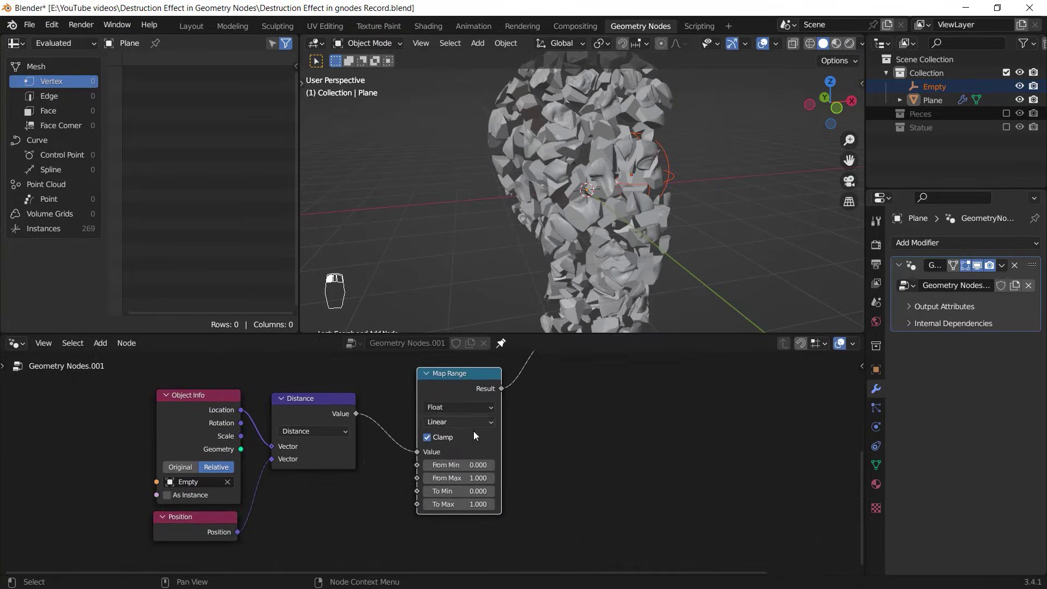
- Set Map Range's To Min to 1 and To Max to 0, and move the Empty up beside the top of the head
ctrl+middle_drag(480, 494, 457, 471)
text(1)
key(Tab)
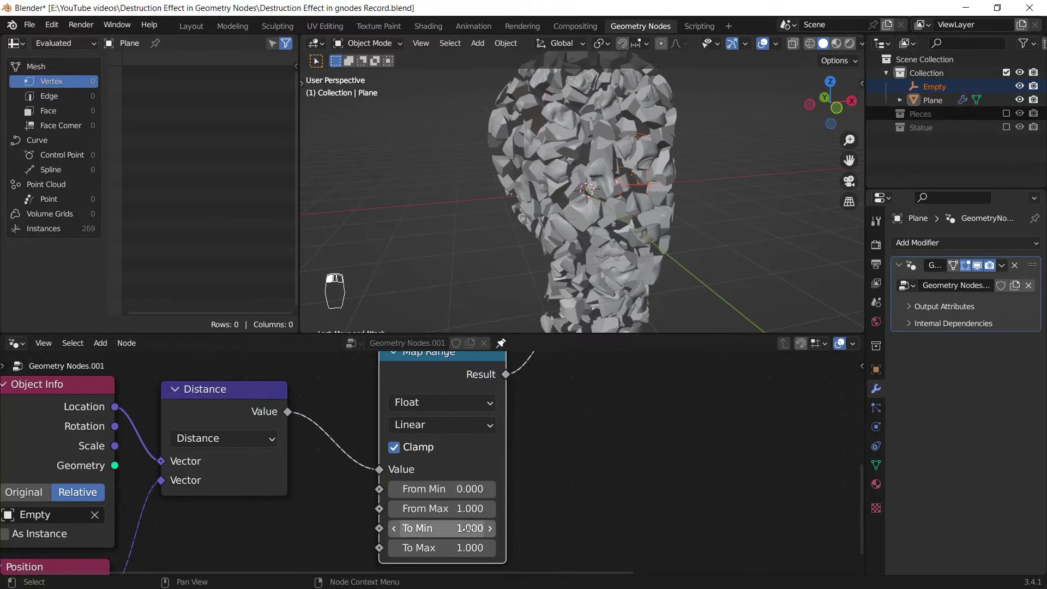
text(0)
key(Return)
key(g)
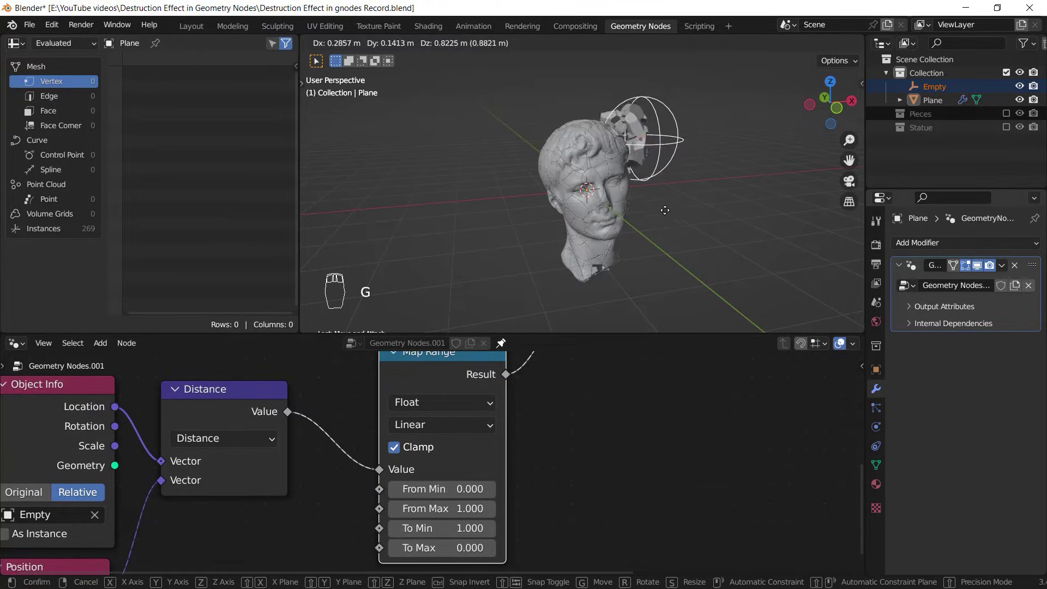
click(668, 204)
- Raise Map Range's To Min to 3.980 and From Max to 2.030
ctrl+middle_drag(443, 537, 494, 480)
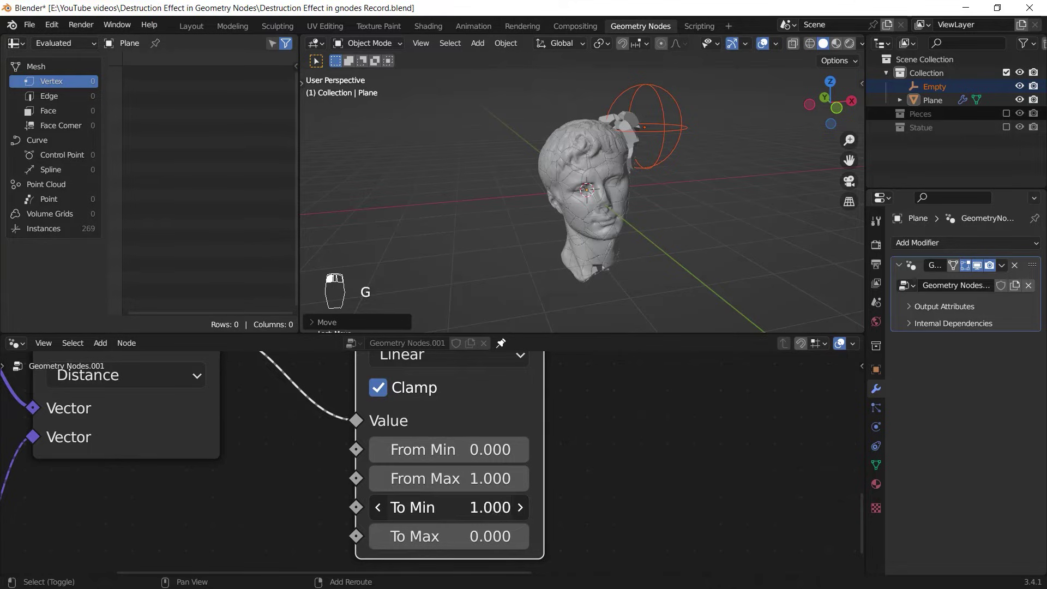
drag(492, 507, 654, 507)
shift+middle_drag(640, 210, 621, 261)
middle_drag(622, 267, 627, 234)
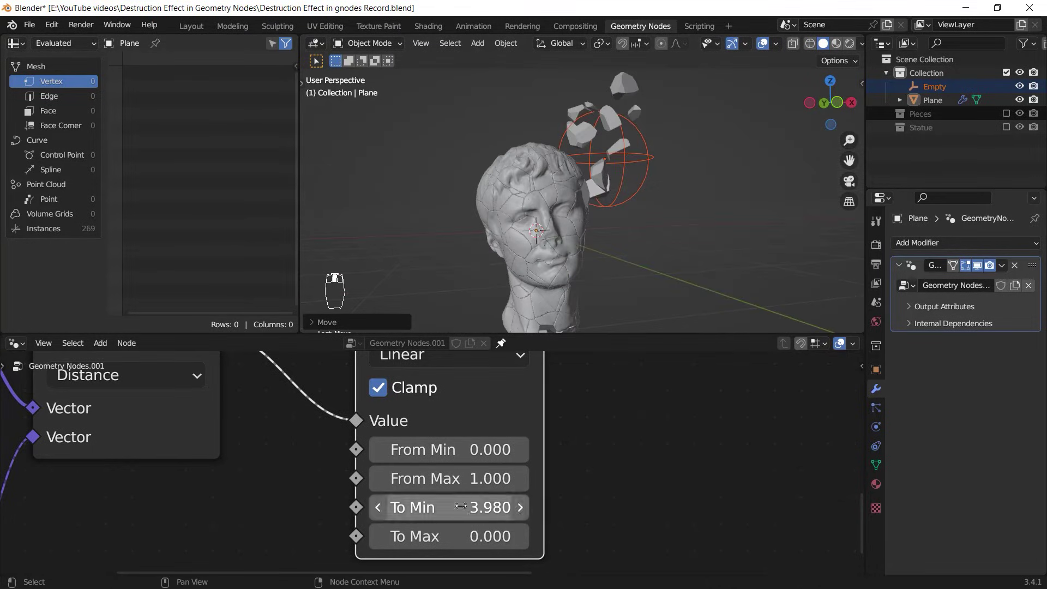
drag(491, 478, 519, 478)
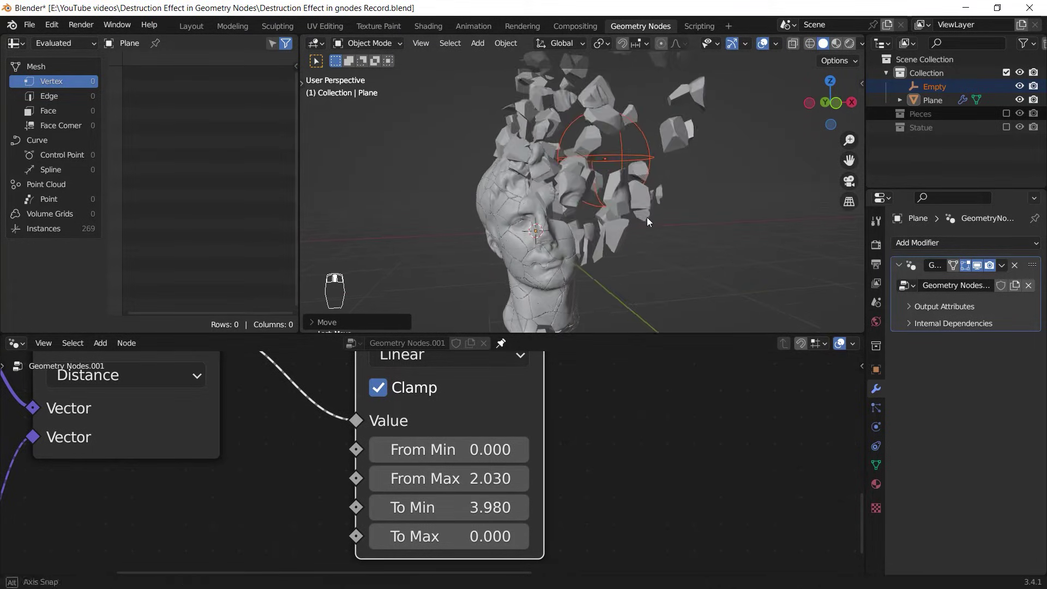
- Reposition the Empty near the crown of the head, at about X 0.95 m, Y 0.40 m, Z 1.57 m
key(g)
click(604, 249)
ctrl+middle_drag(604, 250, 636, 219)
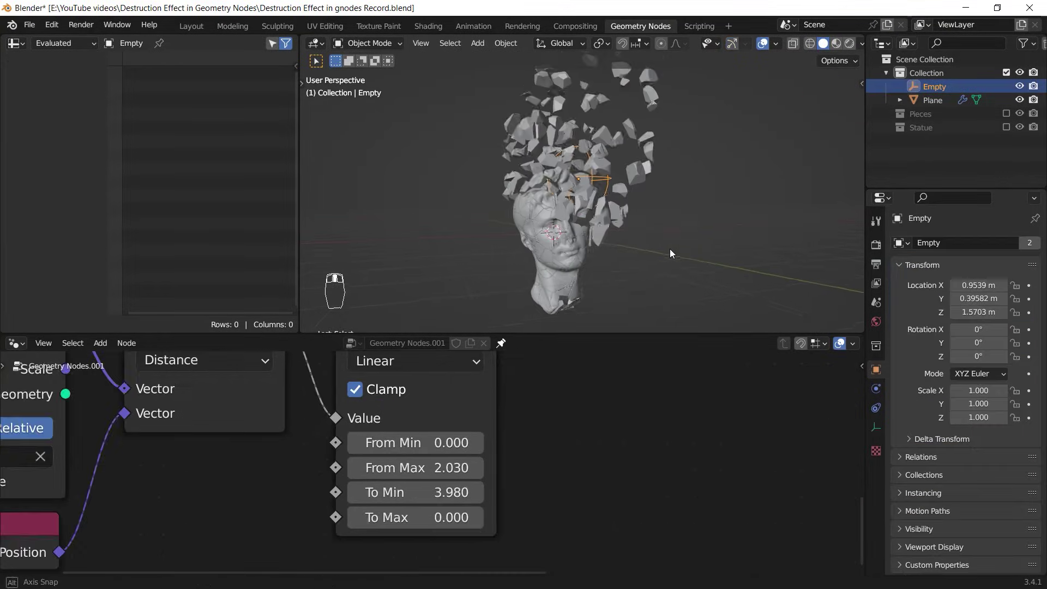
middle_drag(669, 249, 668, 255)
- Insert a Math node set to Multiply between Map Range and the Scale node's scale input
scroll(589, 490, down, 7)
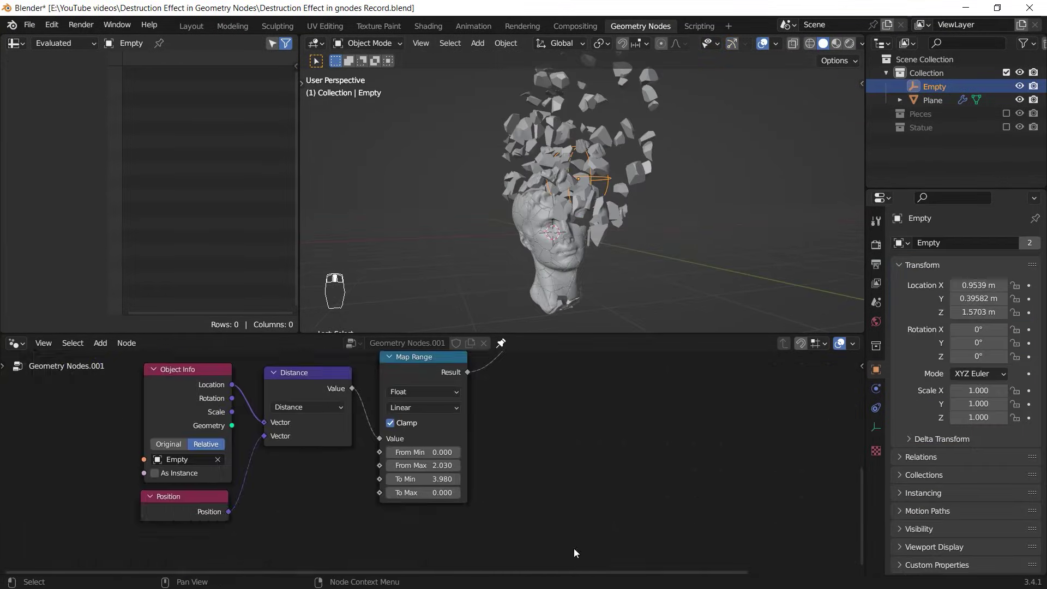
middle_drag(545, 479, 505, 538)
key(shift+a)
click(490, 267)
text(math)
key(Return)
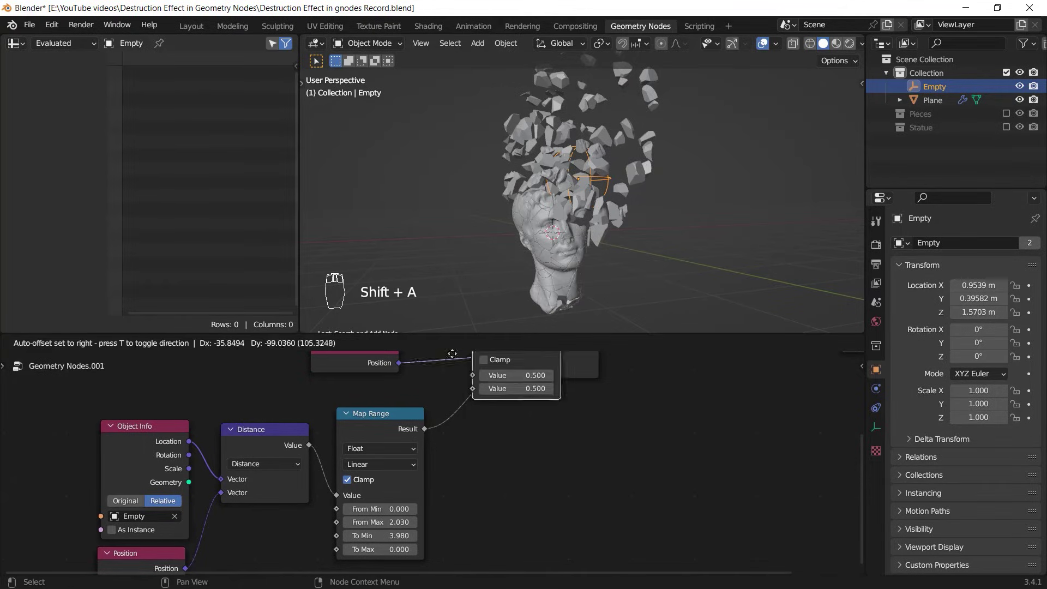
click(512, 439)
click(517, 430)
click(500, 299)
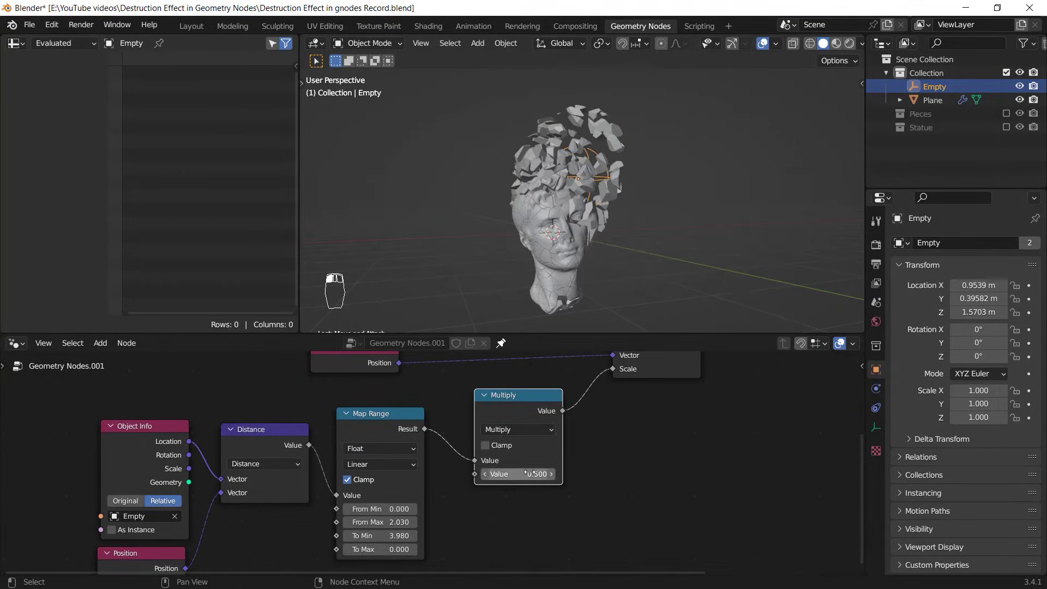
- Switch the spreadsheet area to a Timeline and keyframe the Multiply value at 0 on frame 1
click(17, 43)
click(212, 97)
text(0)
key(Return)
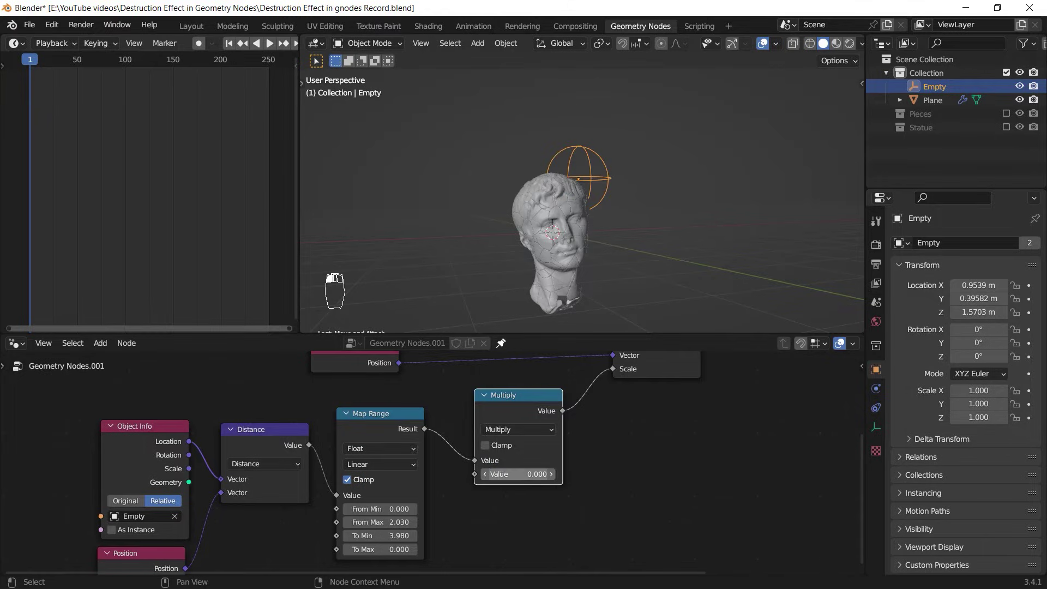
right_click(517, 474)
click(453, 386)
- Advance to frame 16, set the Multiply value to 0.830 and keyframe it
key(space)
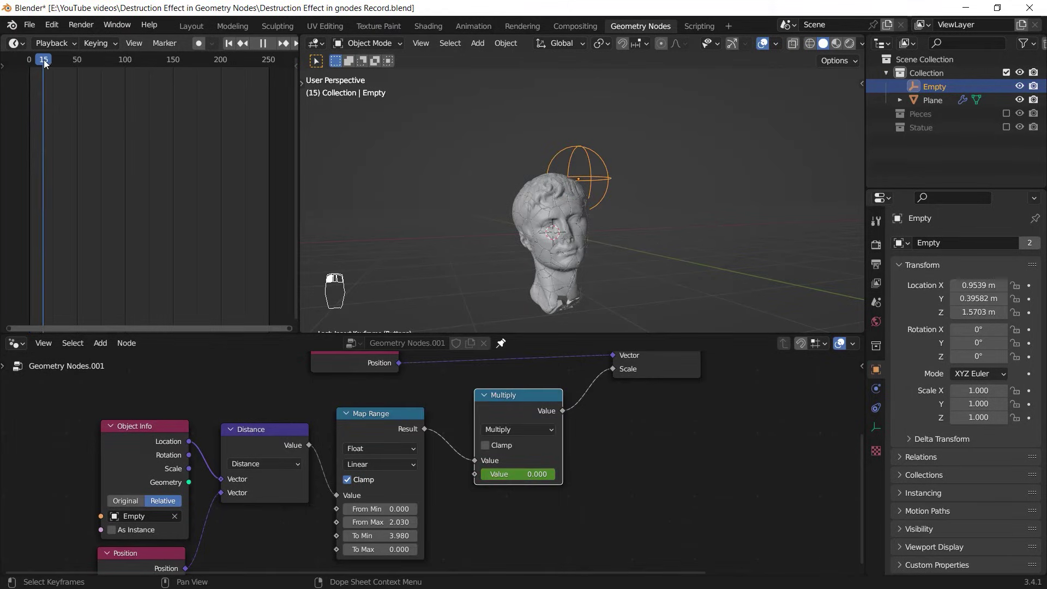
drag(524, 478, 572, 478)
right_click(518, 474)
click(463, 406)
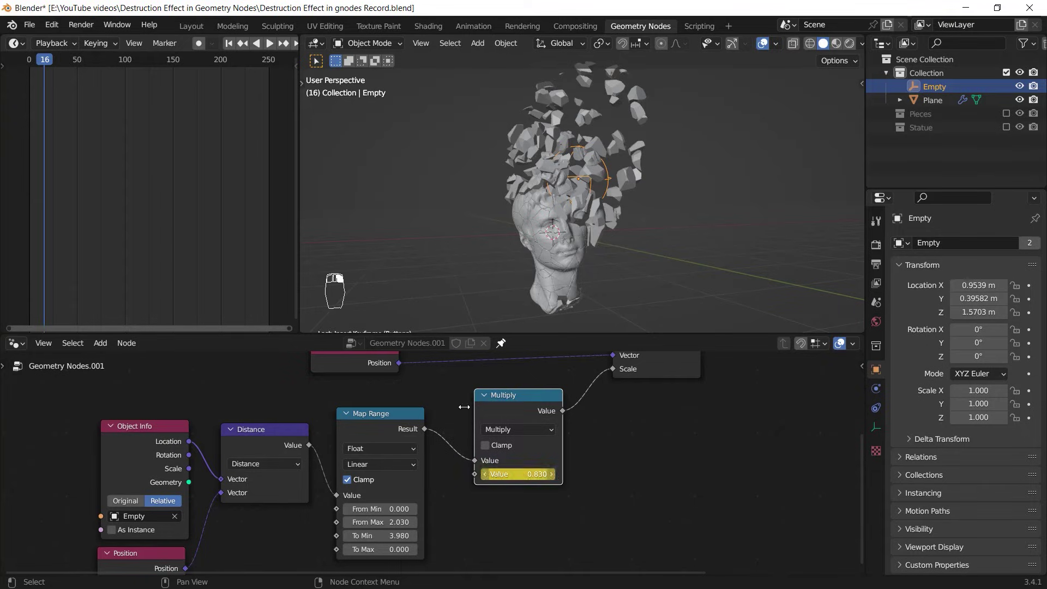
- Select the plane and play the animation from the first frame to review the destruction effect
click(564, 239)
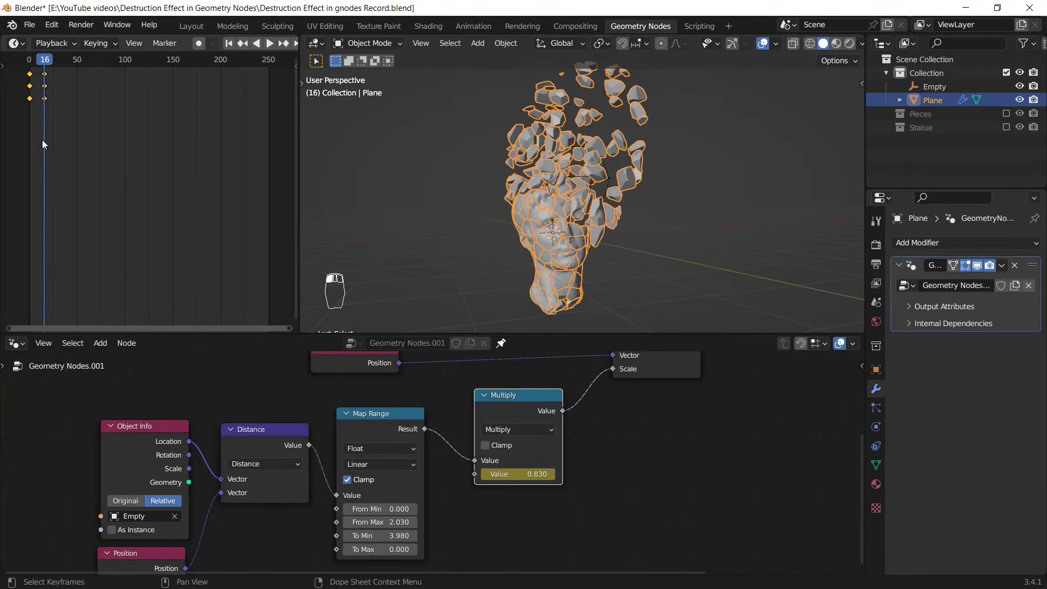
key(shift+Left)
key(space)
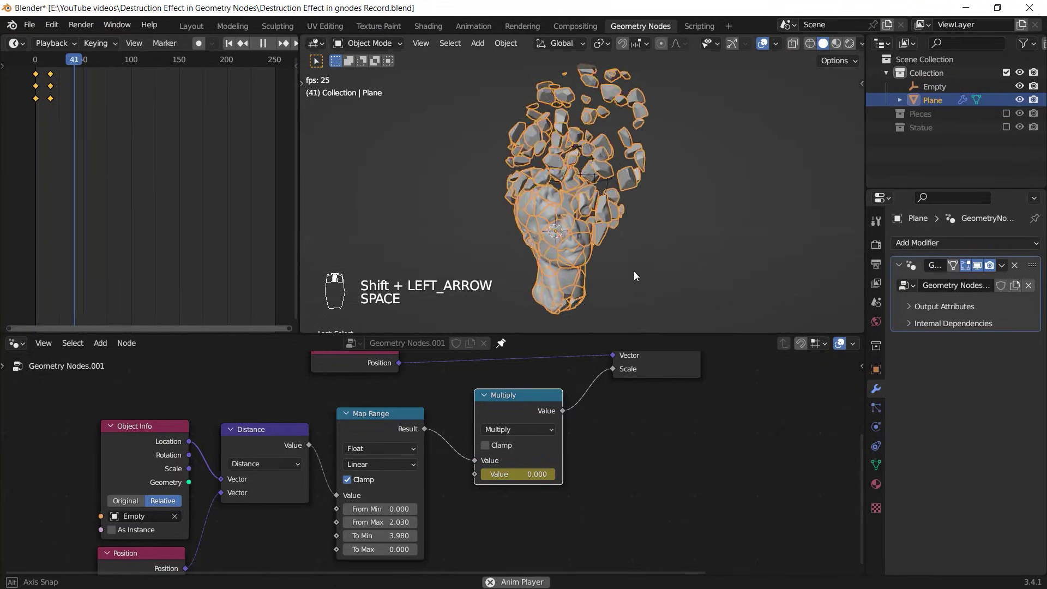
- Stop the playback and move the Object Info, Position and Distance nodes away from Map Range to make room between them
key(space)
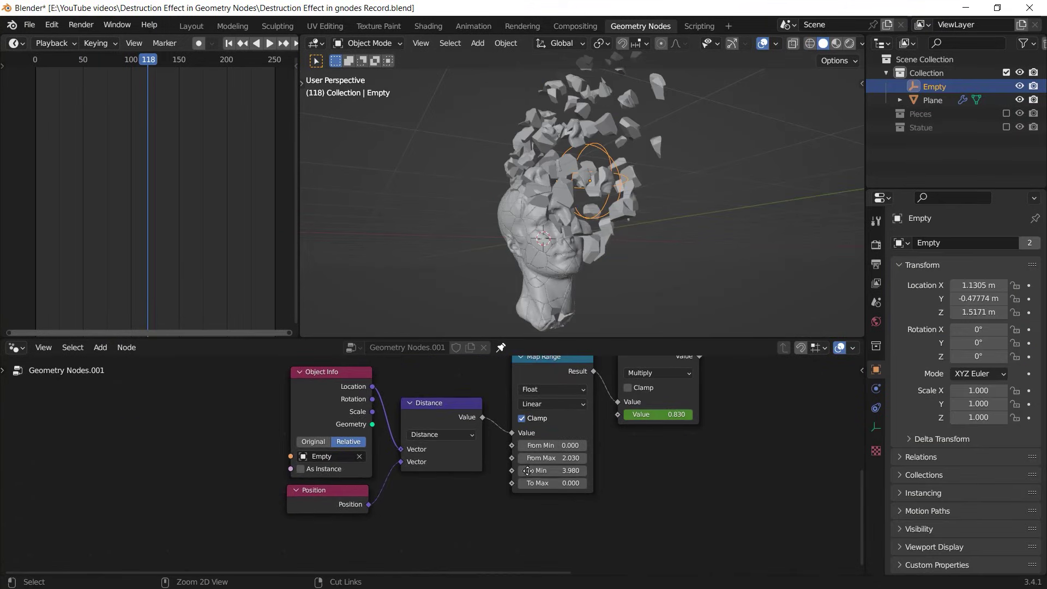
drag(433, 537, 326, 413)
key(g)
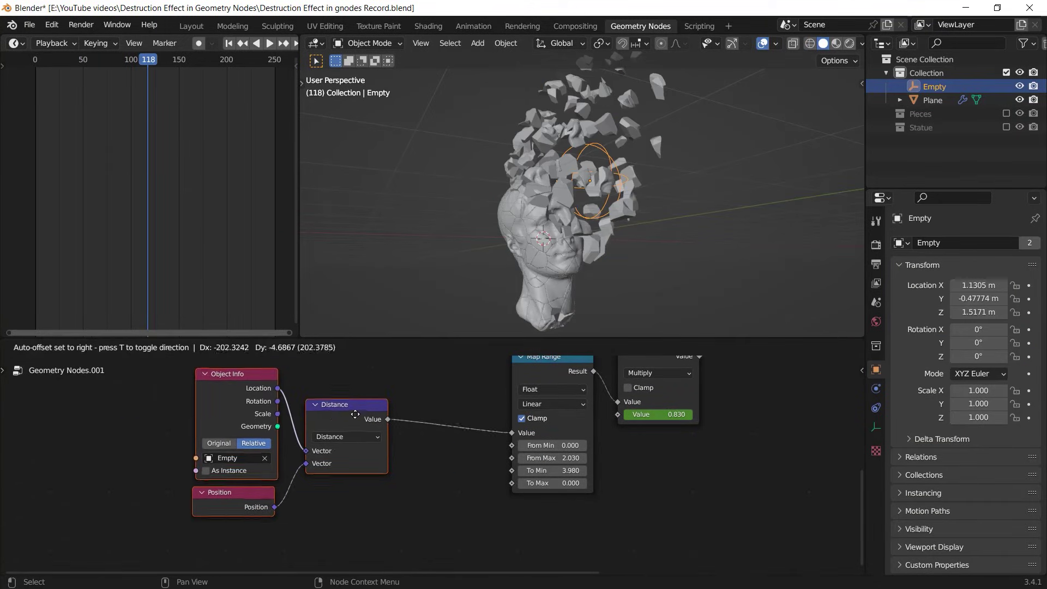
click(222, 421)
- Insert a Math node set to Subtract between Distance and Map Range, with its value at 0.720
key(shift+a)
text(add)
key(Return)
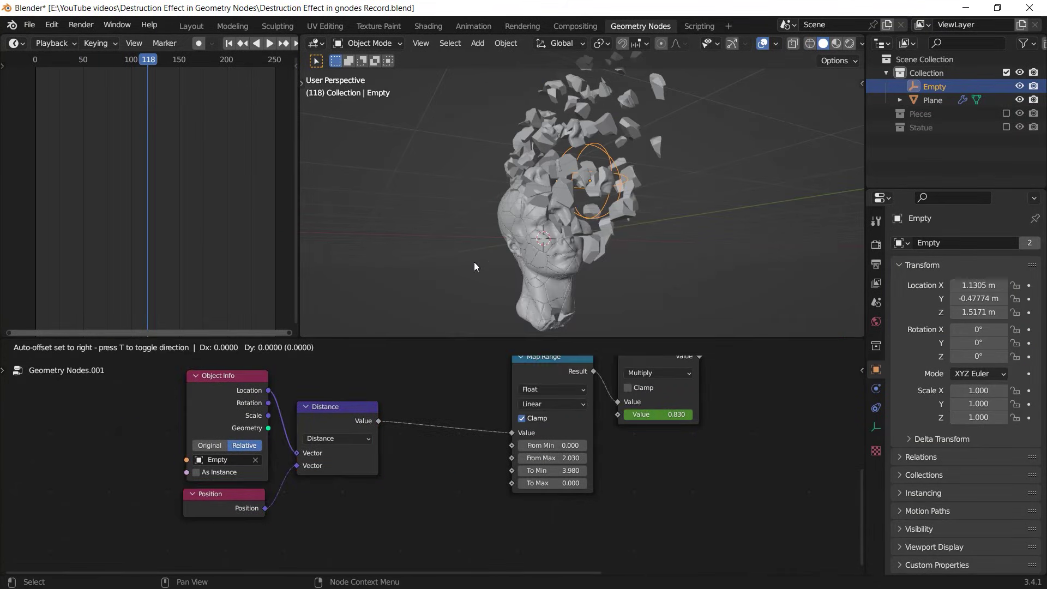
click(423, 382)
click(454, 408)
click(449, 456)
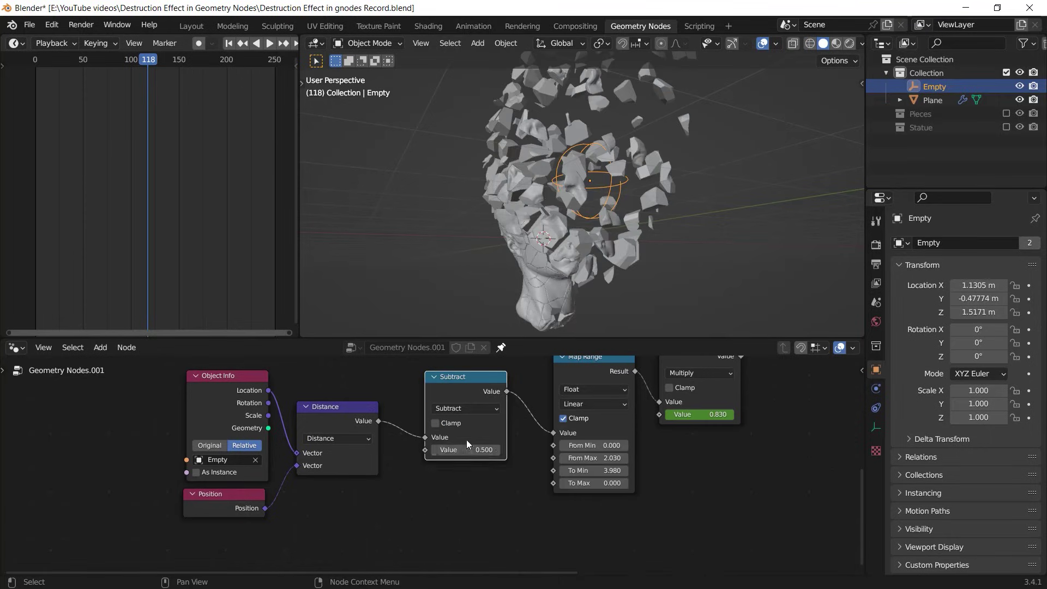
shift+drag(466, 449, 473, 449)
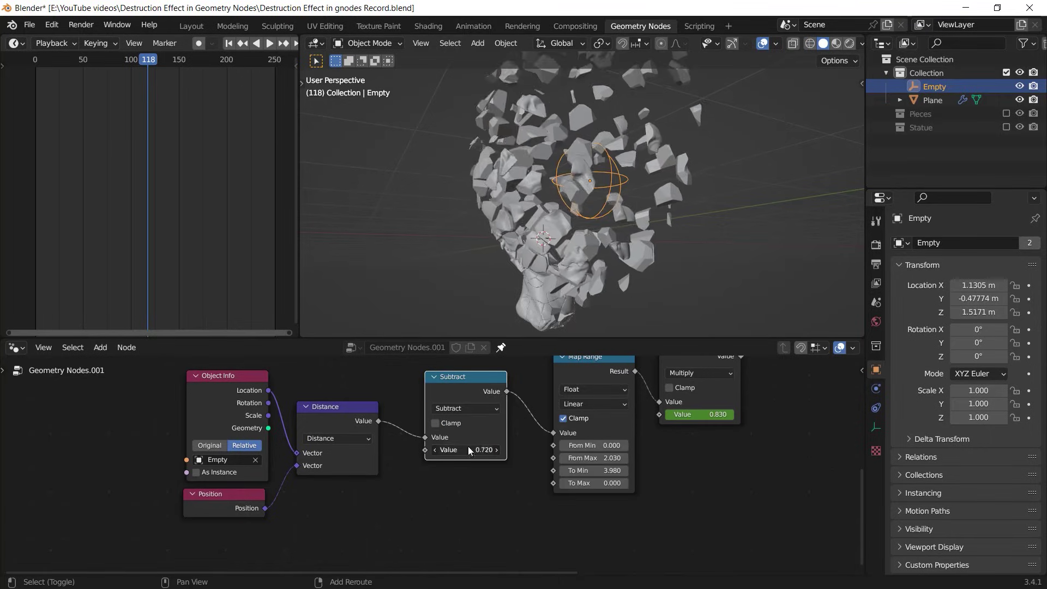
- Move the Empty up and away from the head to about X 1.816 m, Y -0.890 m, Z 2.507 m
scroll(637, 230, down, 2)
middle_drag(638, 230, 638, 236)
key(g)
click(644, 200)
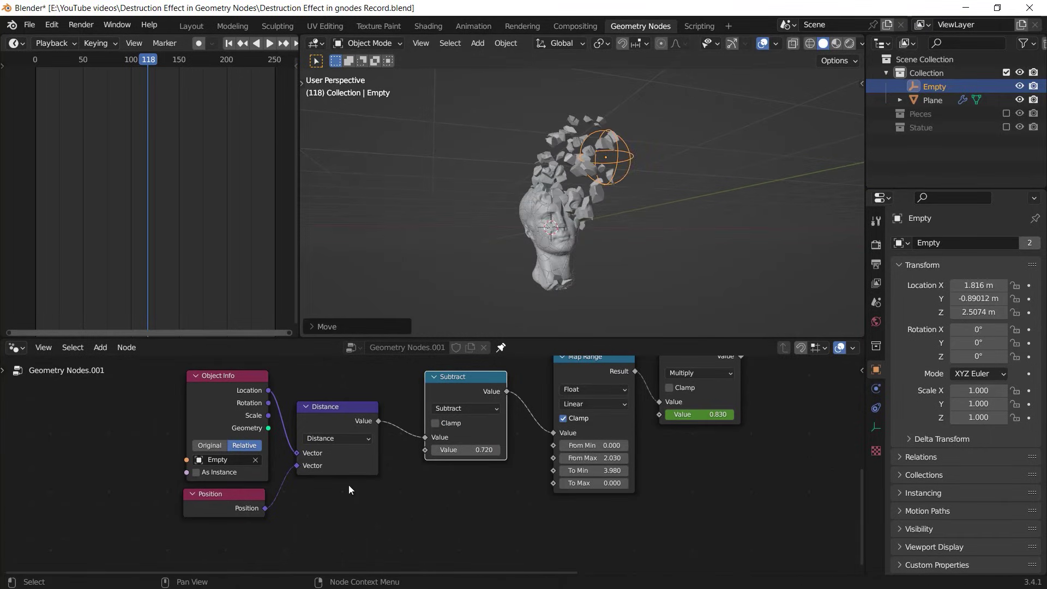
- Connect the Distance node's Value output to the Map Range node's To Max input and tidy the Subtract node's placement
middle_drag(398, 475, 419, 428)
drag(399, 374, 574, 435)
middle_drag(550, 372, 519, 452)
drag(474, 457, 480, 417)
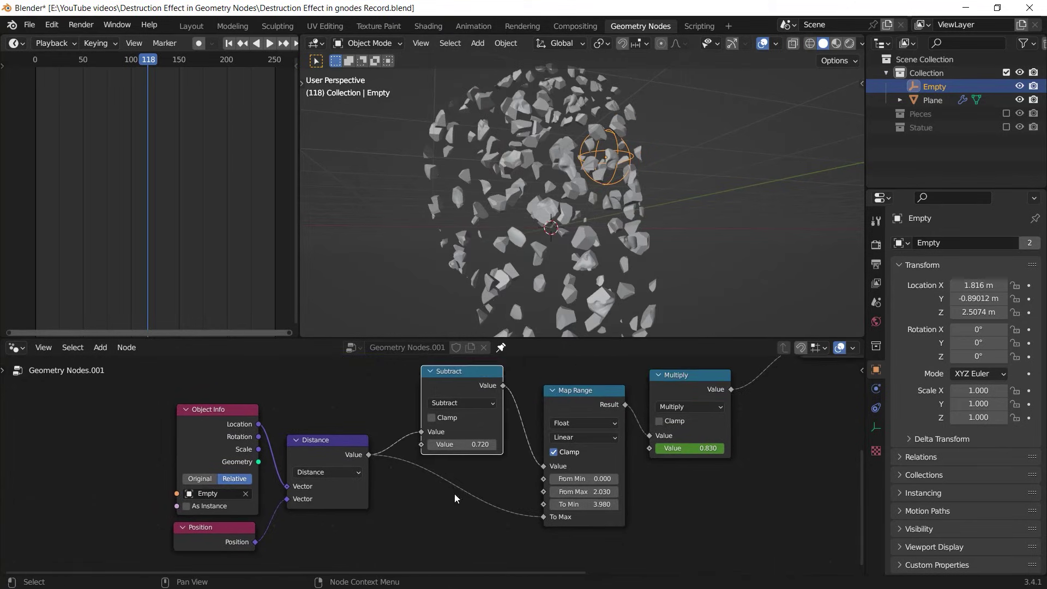
- Duplicate the Map Range node and insert the copy on the link between Distance and the original's To Max
middle_drag(454, 498, 471, 448)
click(568, 410)
middle_drag(527, 411, 528, 441)
key(shift+d)
click(395, 531)
middle_drag(395, 531, 420, 439)
- Set the duplicated Map Range's To Min to 1 and From Max to 4.120, and the original's From Max to 2.240
click(493, 478)
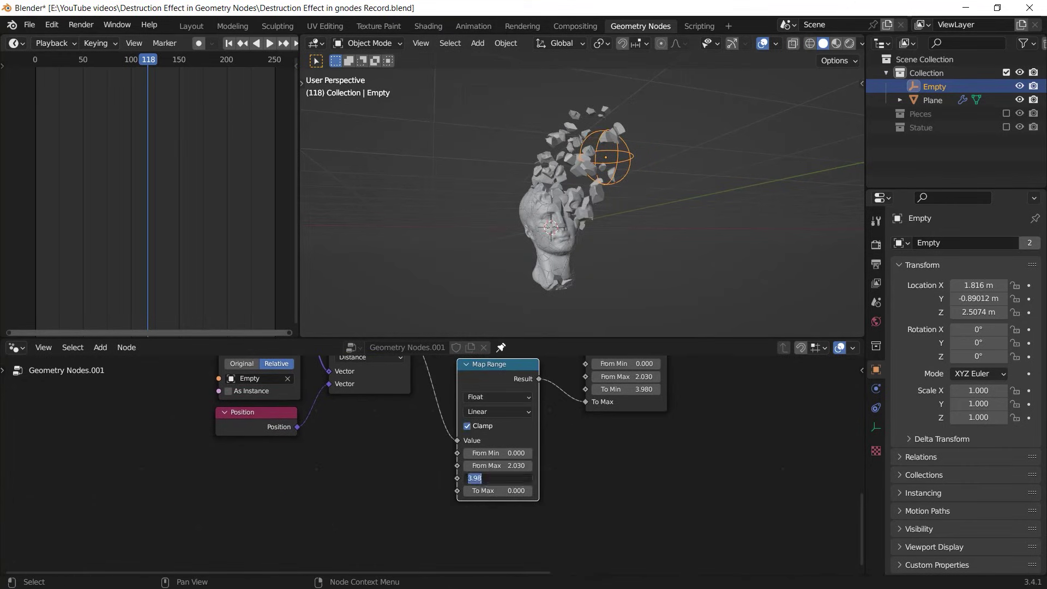
text(1)
key(Return)
drag(491, 465, 516, 465)
scroll(556, 262, up, 3)
shift+middle_drag(556, 262, 565, 236)
drag(491, 465, 535, 464)
drag(619, 396, 632, 396)
- Move the Empty away from and back toward the head to test the destruction falloff
scroll(609, 198, down, 1)
key(g)
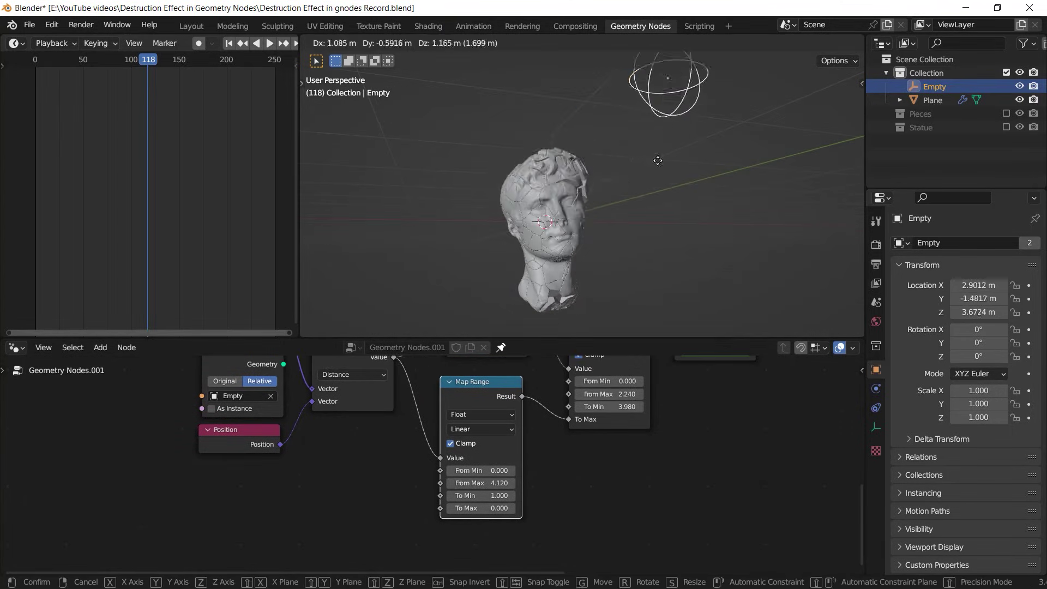
click(595, 201)
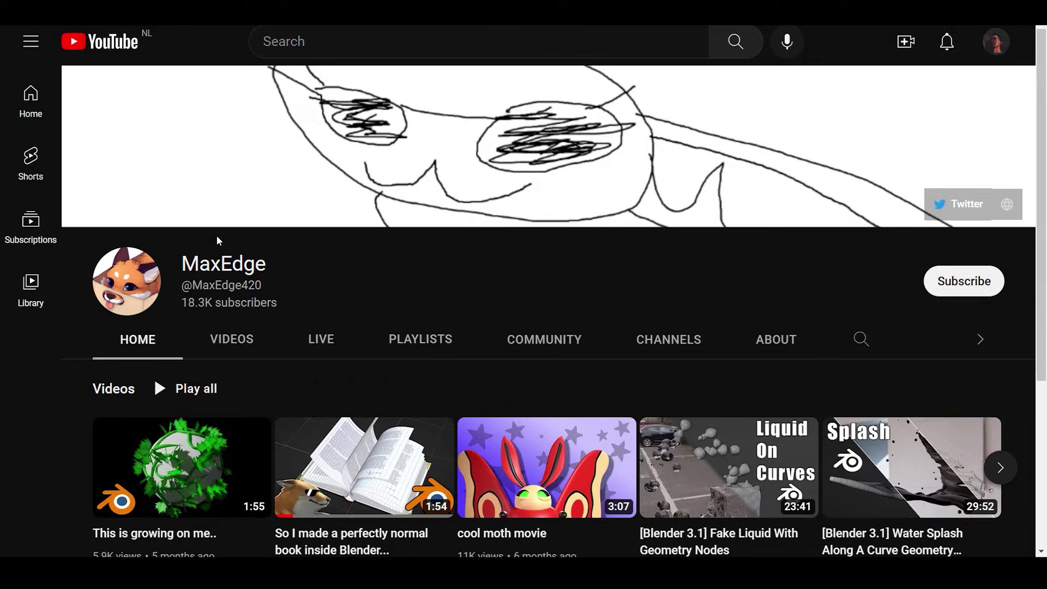
drag(182, 264, 287, 264)
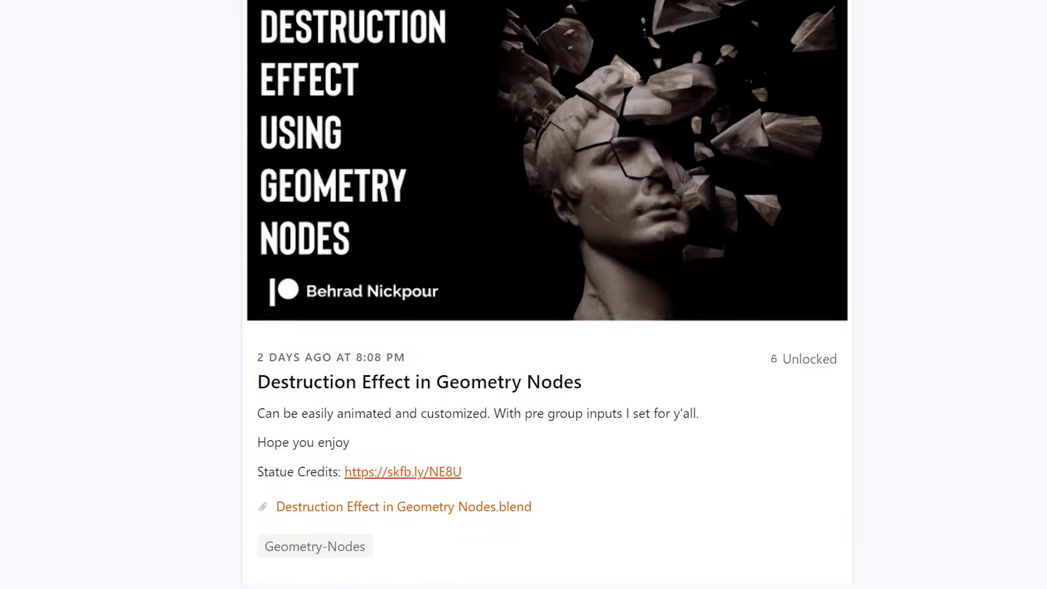
scroll(545, 295, down, 10)
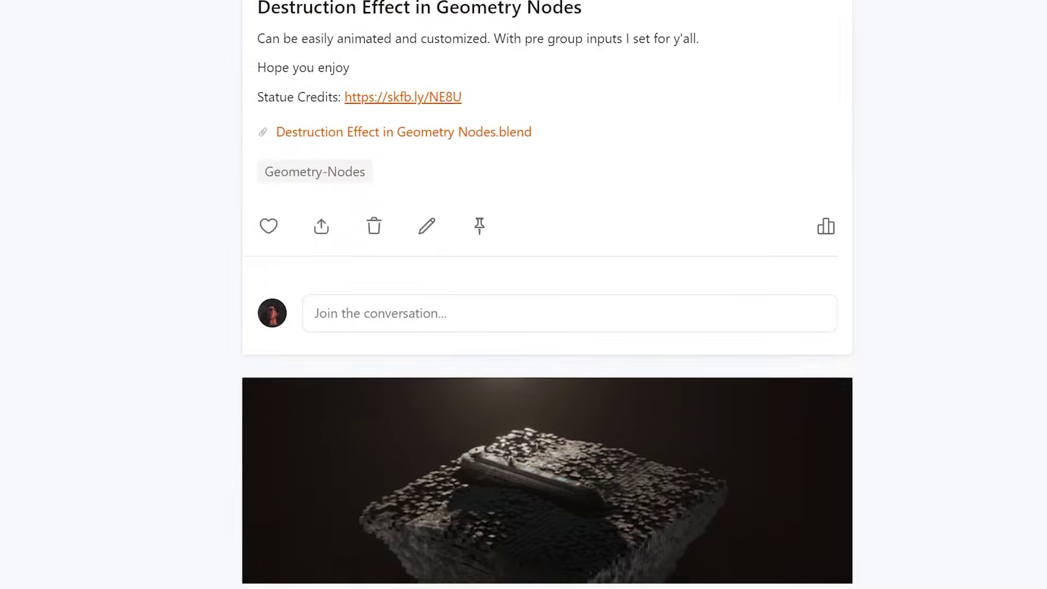
scroll(545, 294, down, 10)
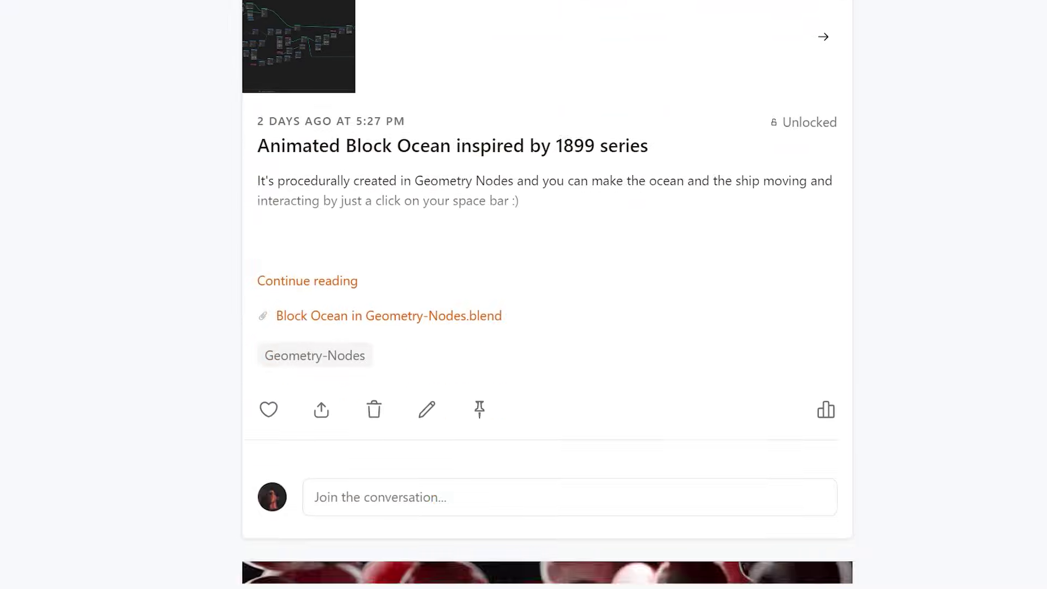